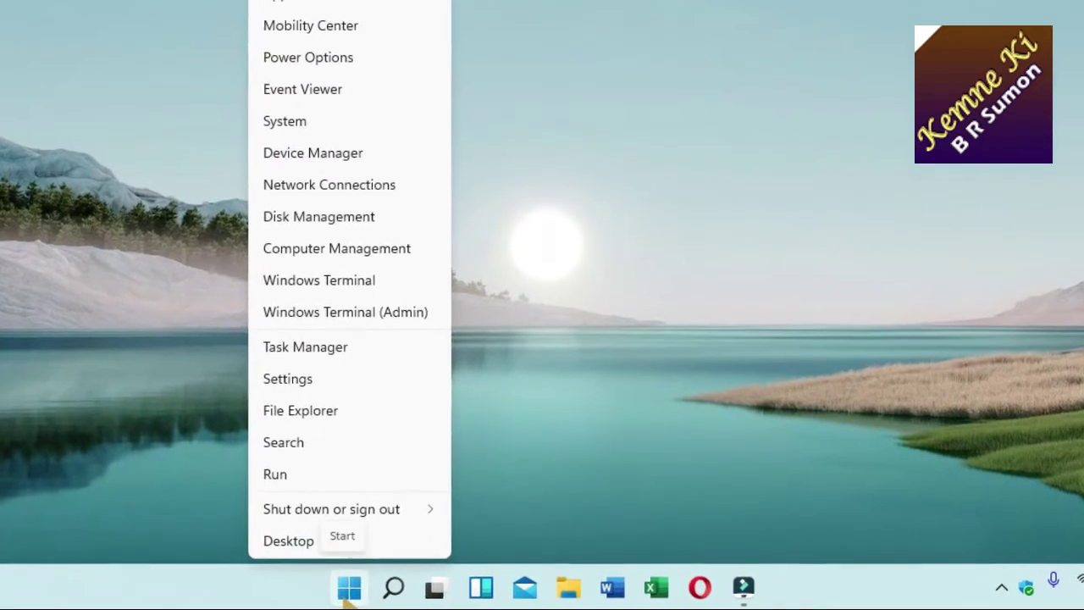
- Open Device Manager and expand the Audio inputs and outputs, Batteries, Computer, Disk drives and Display adapters categories
{"action": "left_click", "coordinate": [332, 127]}
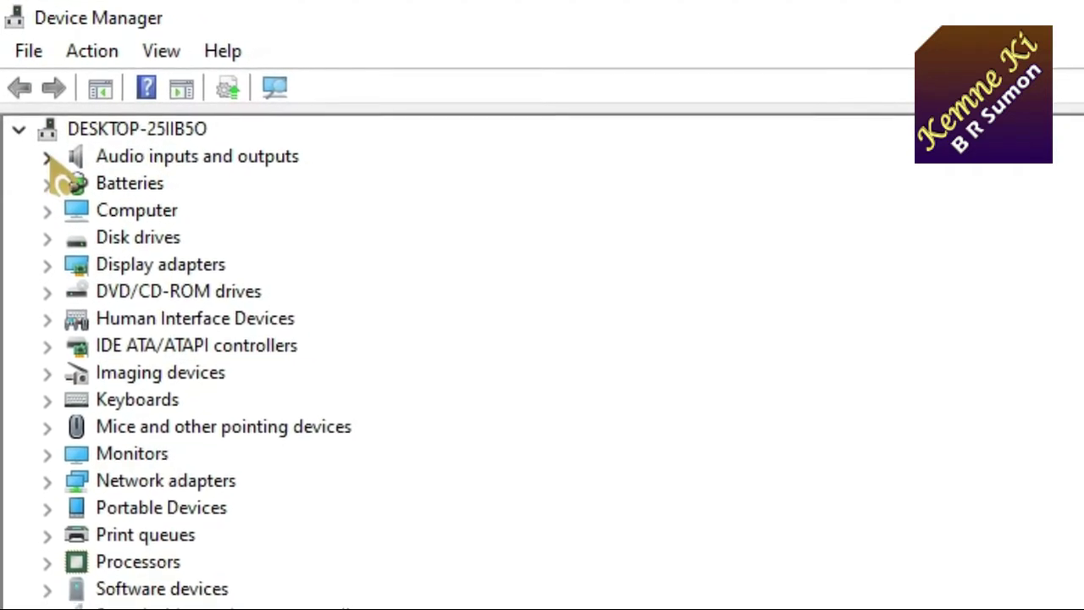
{"action": "left_click", "coordinate": [46, 156]}
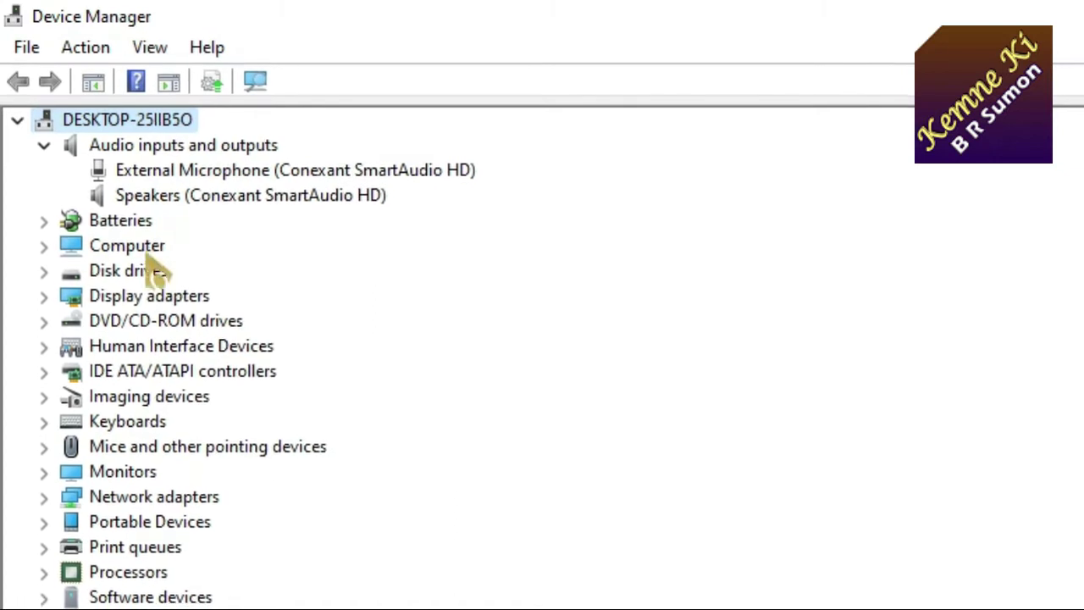
{"action": "left_click", "coordinate": [43, 220]}
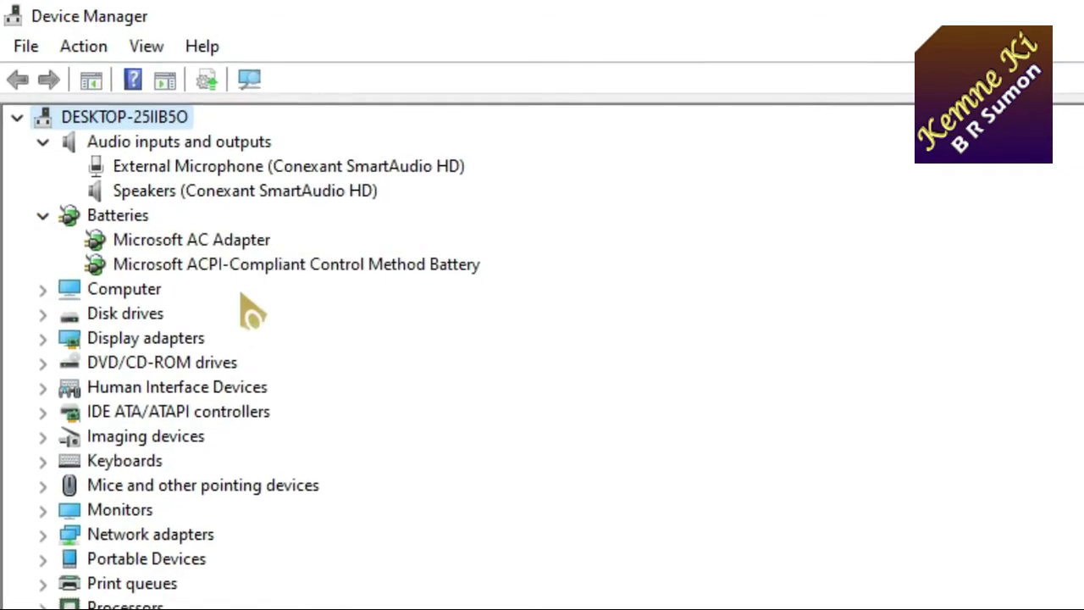
{"action": "left_click", "coordinate": [42, 287]}
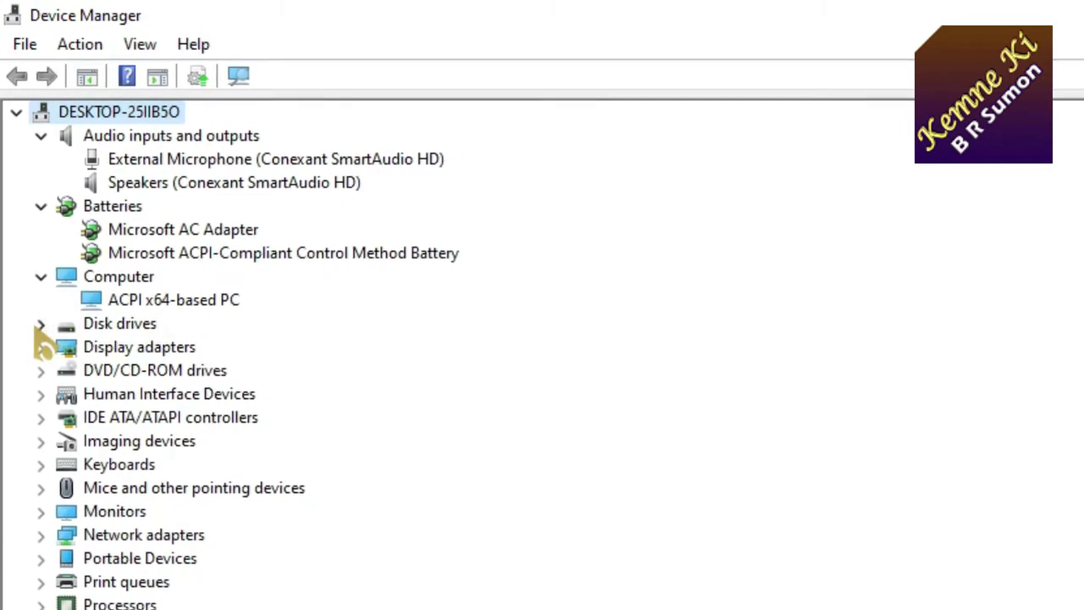
{"action": "left_click", "coordinate": [40, 322]}
{"action": "left_click", "coordinate": [40, 386]}
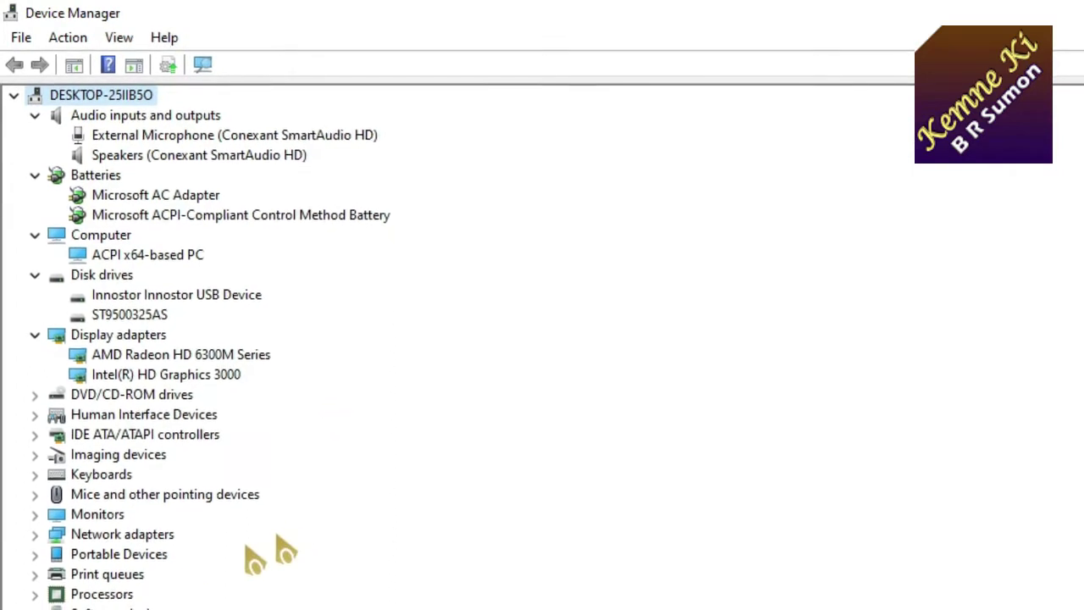
- Expand the Network adapters and Portable Devices categories and look through their devices
{"action": "left_click", "coordinate": [35, 534]}
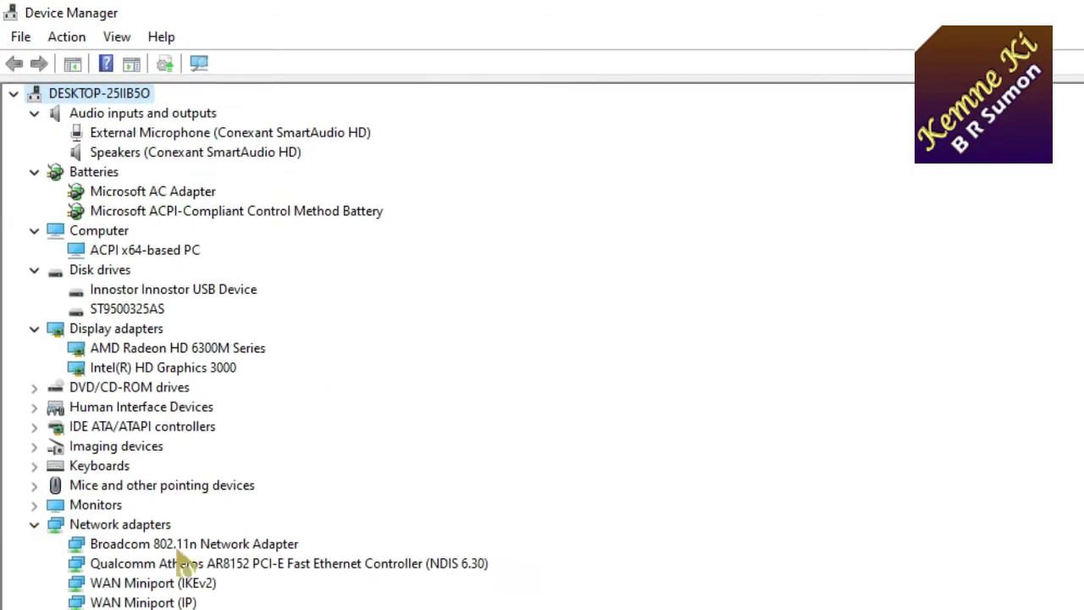
{"action": "scroll", "coordinate": [244, 585], "scroll_direction": "down", "scroll_amount": 1}
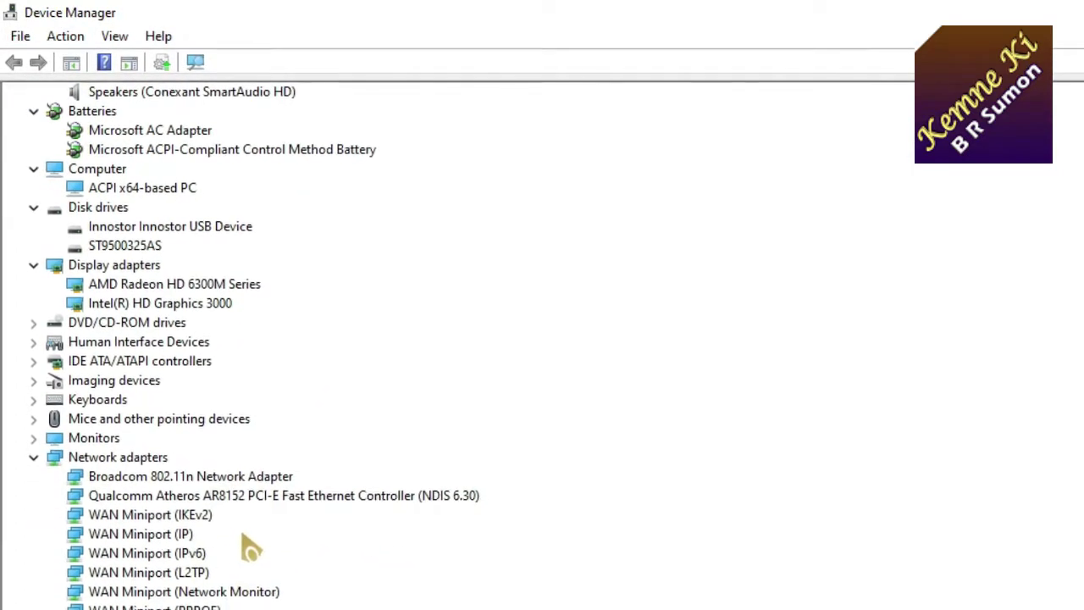
{"action": "scroll", "coordinate": [251, 549], "scroll_direction": "down", "scroll_amount": 1}
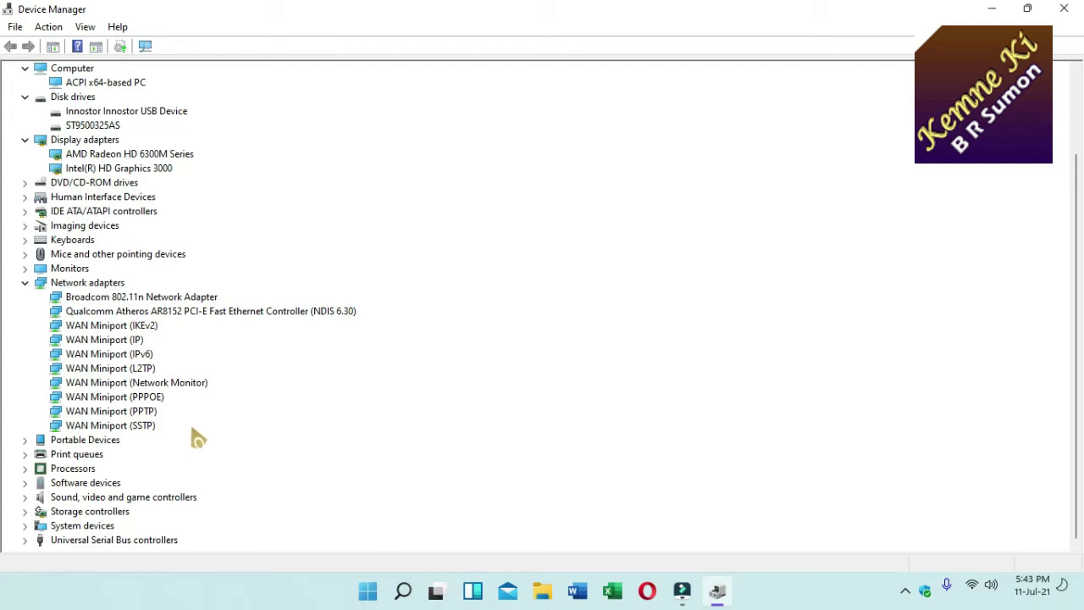
{"action": "left_click", "coordinate": [25, 440]}
{"action": "scroll", "coordinate": [136, 262], "scroll_direction": "up", "scroll_amount": 3}
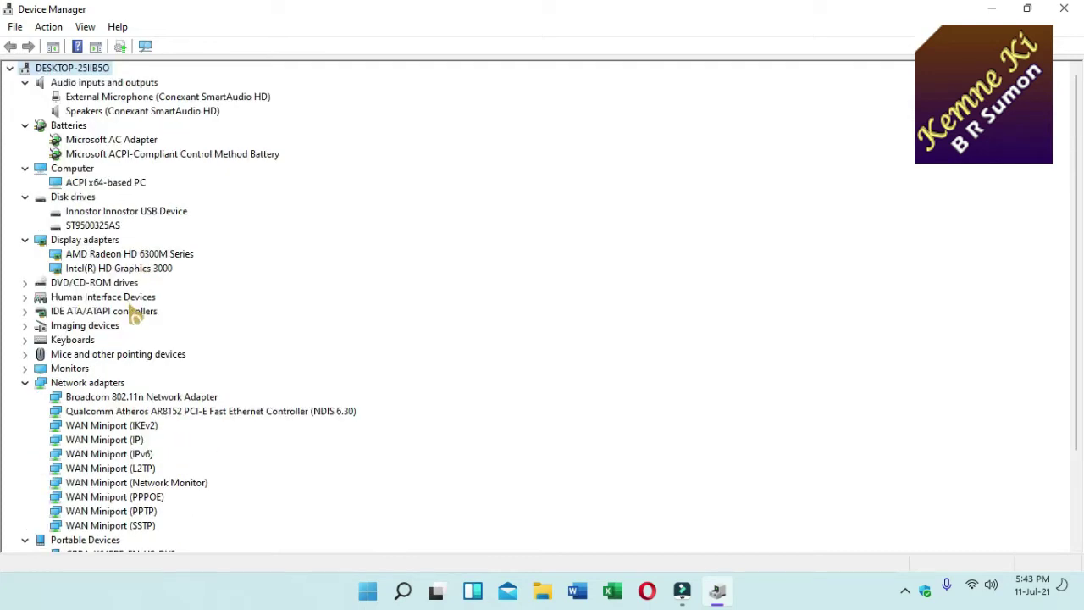
{"action": "scroll", "coordinate": [135, 313], "scroll_direction": "down", "scroll_amount": 3}
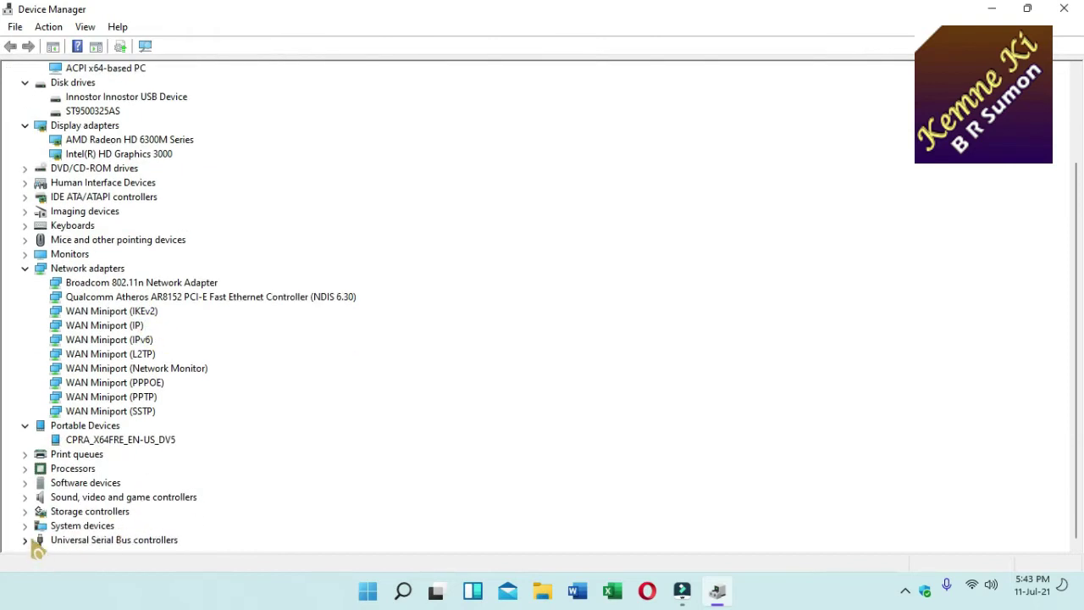
- Expand the Sound, video and game controllers, Print queues and System devices categories and review the devices they contain
{"action": "left_click", "coordinate": [25, 499]}
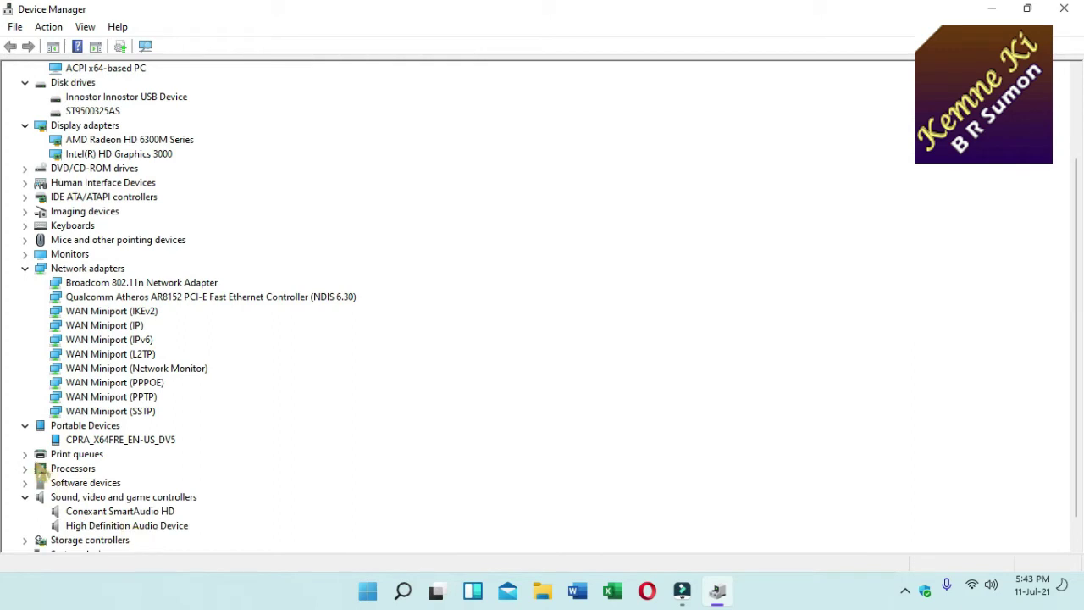
{"action": "left_click", "coordinate": [26, 455]}
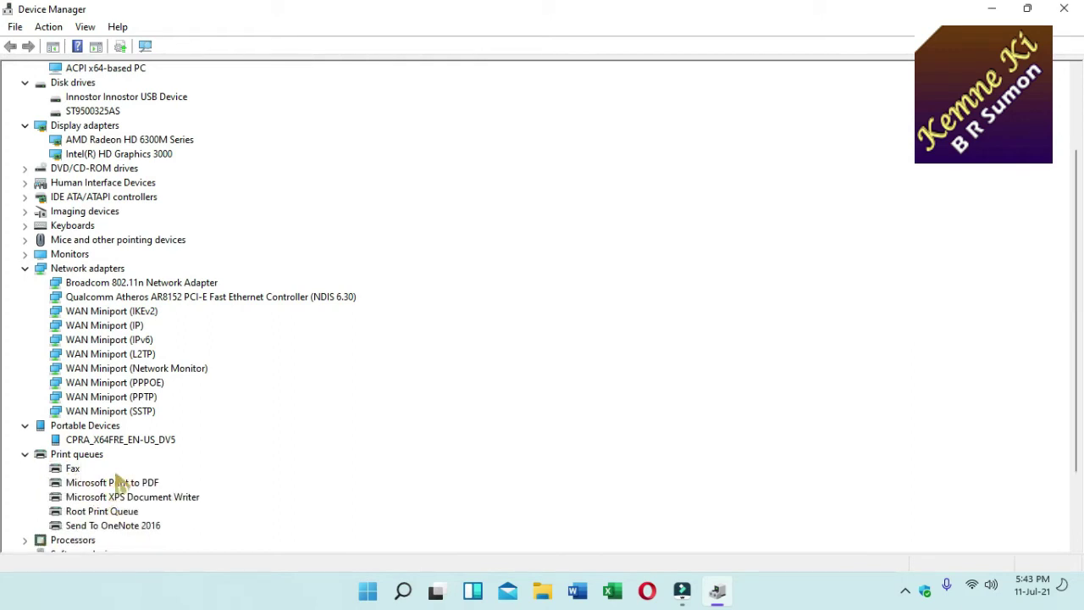
{"action": "scroll", "coordinate": [119, 484], "scroll_direction": "down", "scroll_amount": 3}
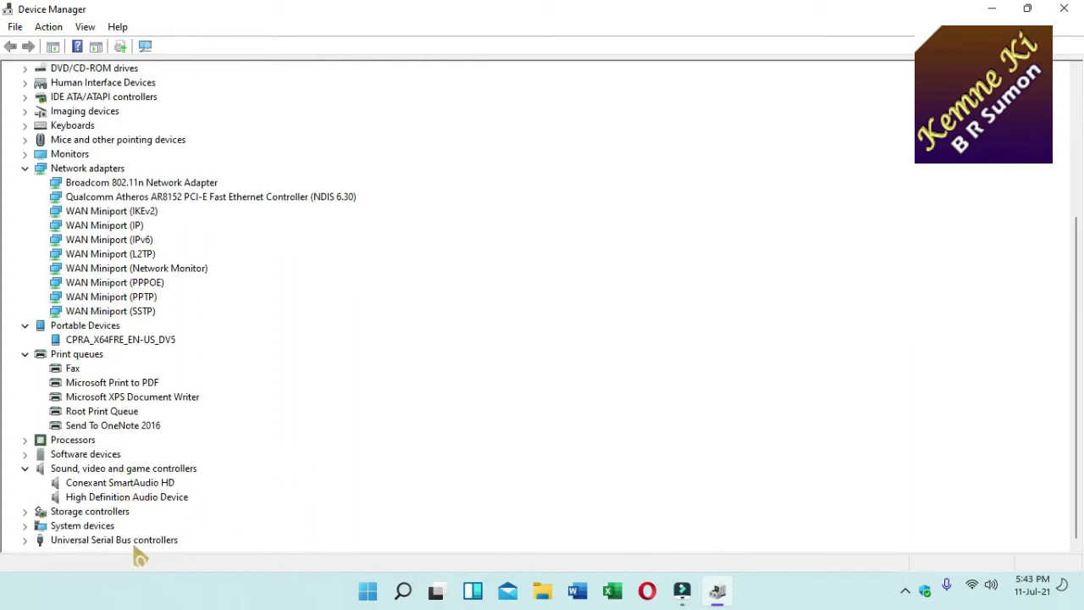
{"action": "left_click", "coordinate": [26, 526]}
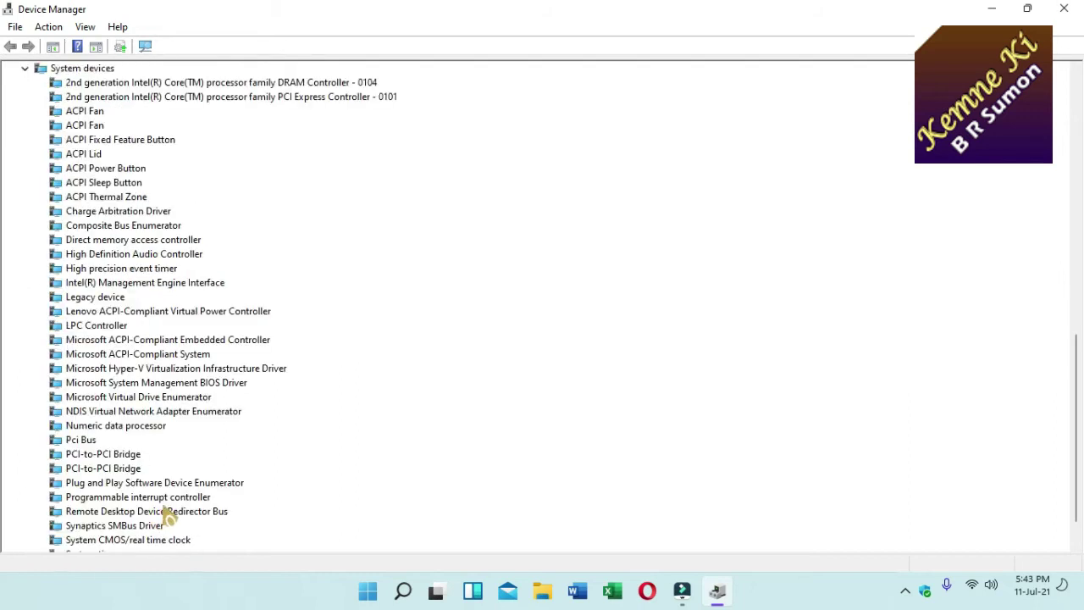
{"action": "scroll", "coordinate": [246, 445], "scroll_direction": "down", "scroll_amount": 1}
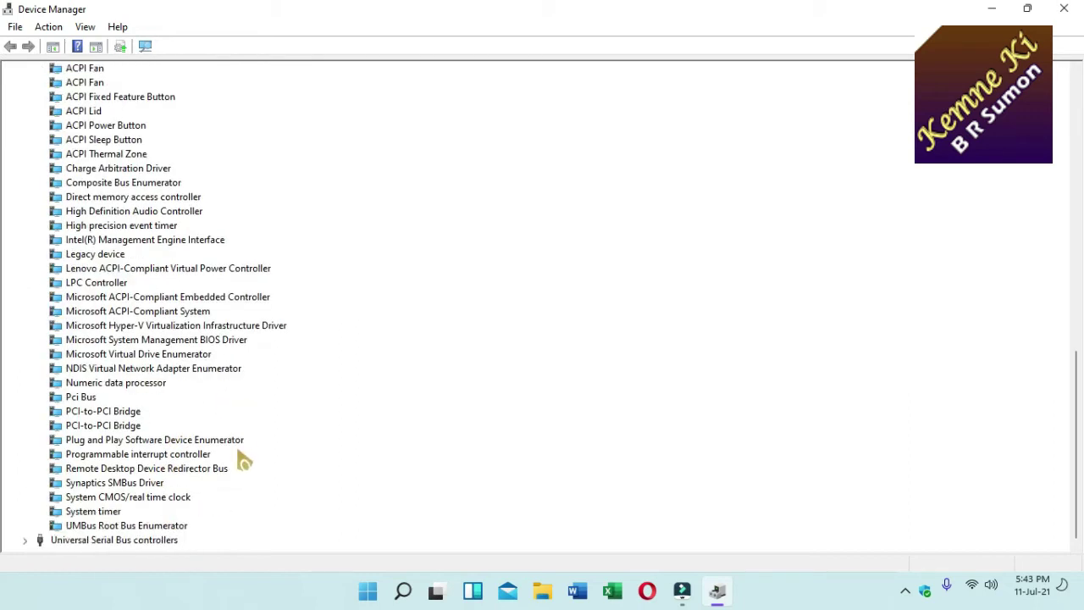
{"action": "scroll", "coordinate": [243, 460], "scroll_direction": "up", "scroll_amount": 10}
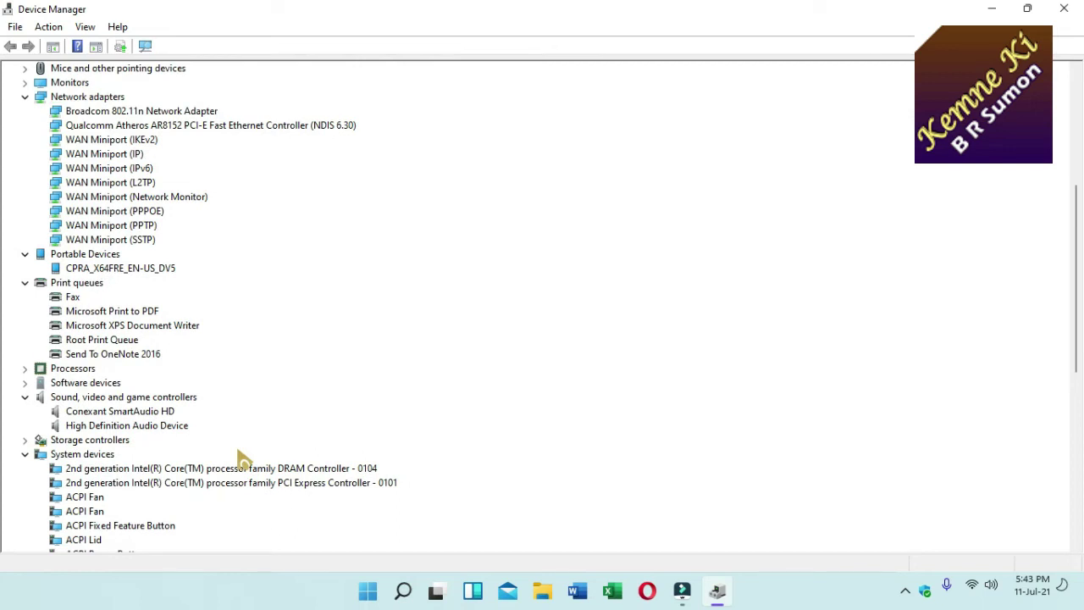
{"action": "scroll", "coordinate": [268, 408], "scroll_direction": "up", "scroll_amount": 3}
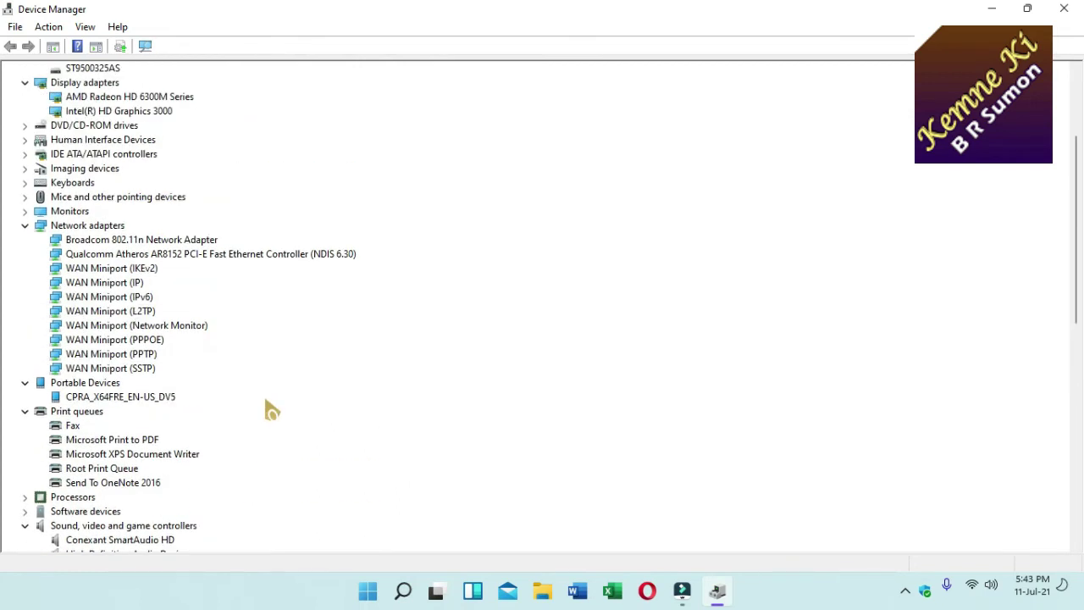
{"action": "scroll", "coordinate": [267, 408], "scroll_direction": "up", "scroll_amount": 4}
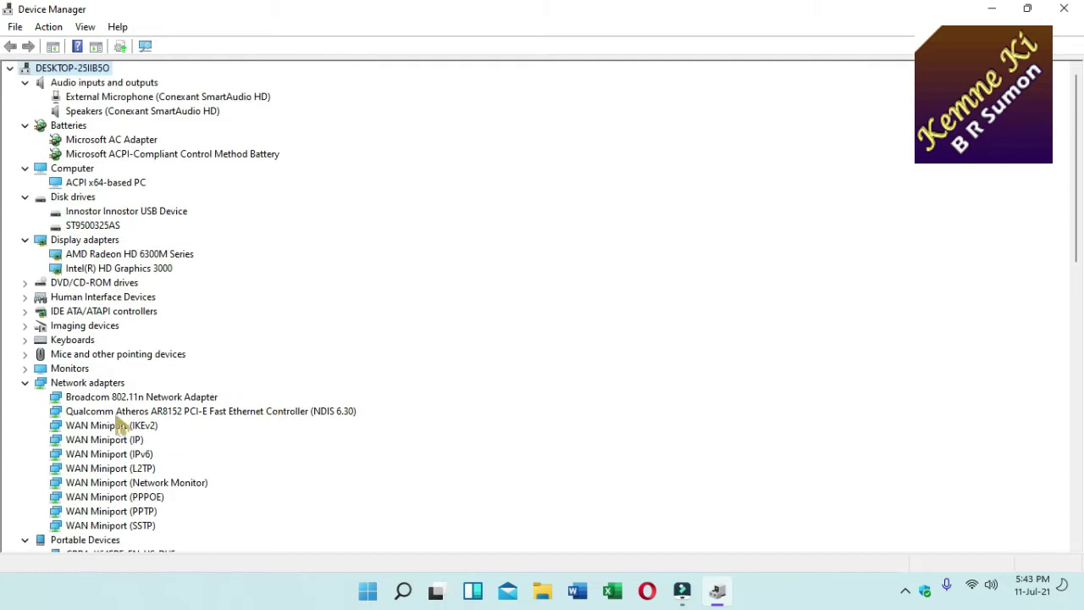
- Collapse the expanded categories from Network adapters through System devices, and briefly view the Universal Serial Bus controllers before collapsing them
{"action": "left_click", "coordinate": [25, 384]}
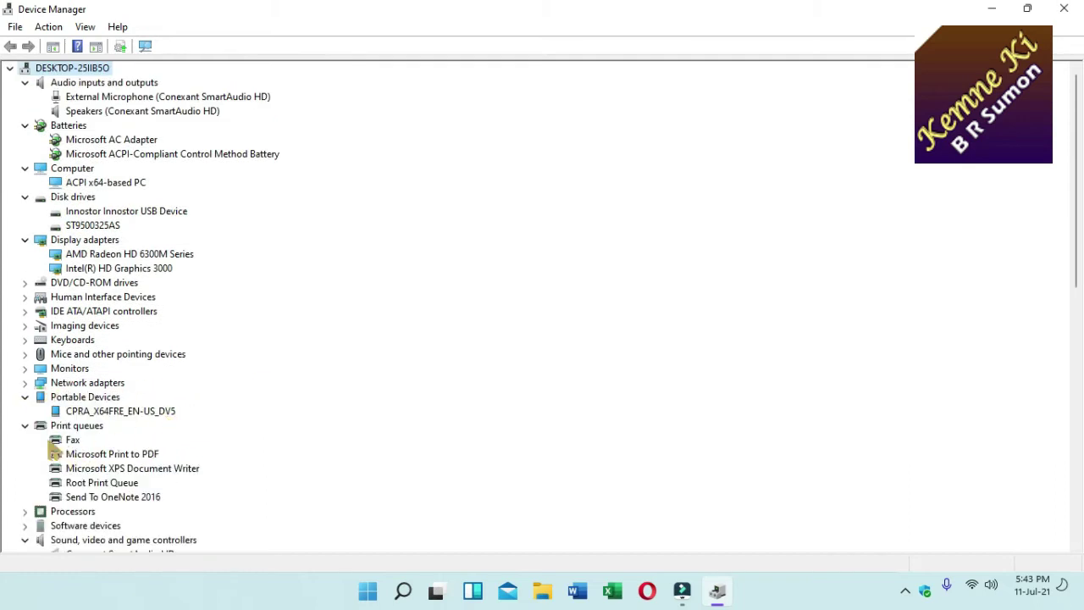
{"action": "left_click", "coordinate": [26, 398]}
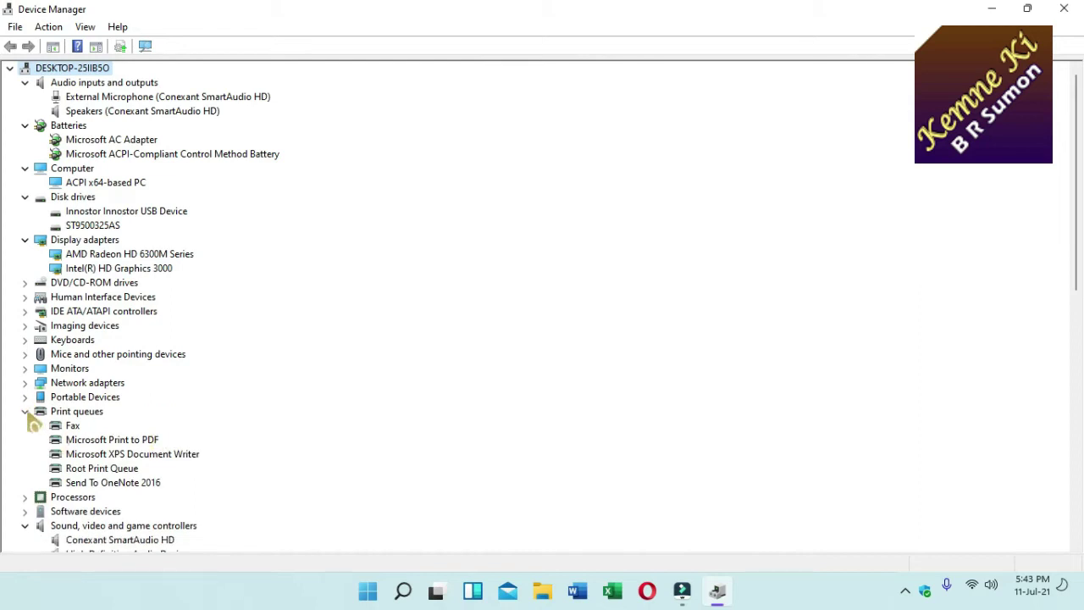
{"action": "left_click", "coordinate": [25, 411]}
{"action": "left_click", "coordinate": [25, 454]}
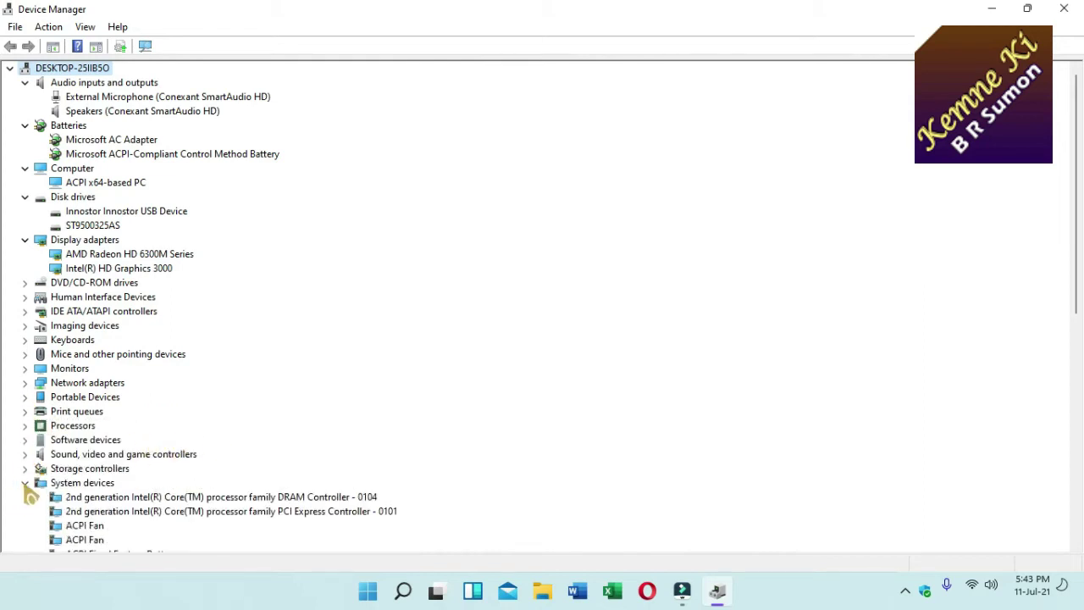
{"action": "left_click", "coordinate": [26, 483]}
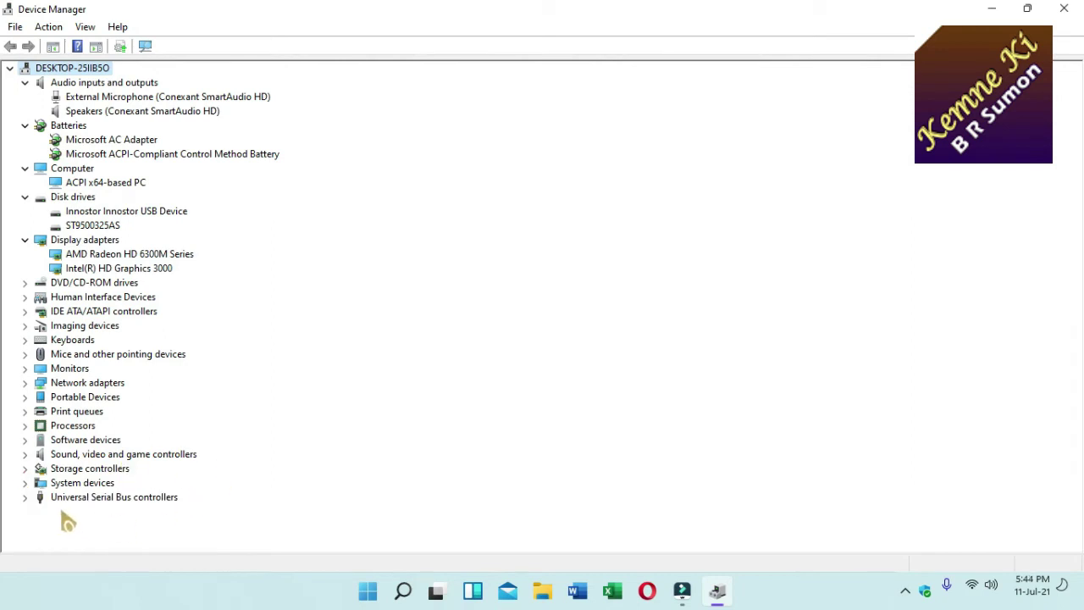
{"action": "left_click", "coordinate": [26, 499]}
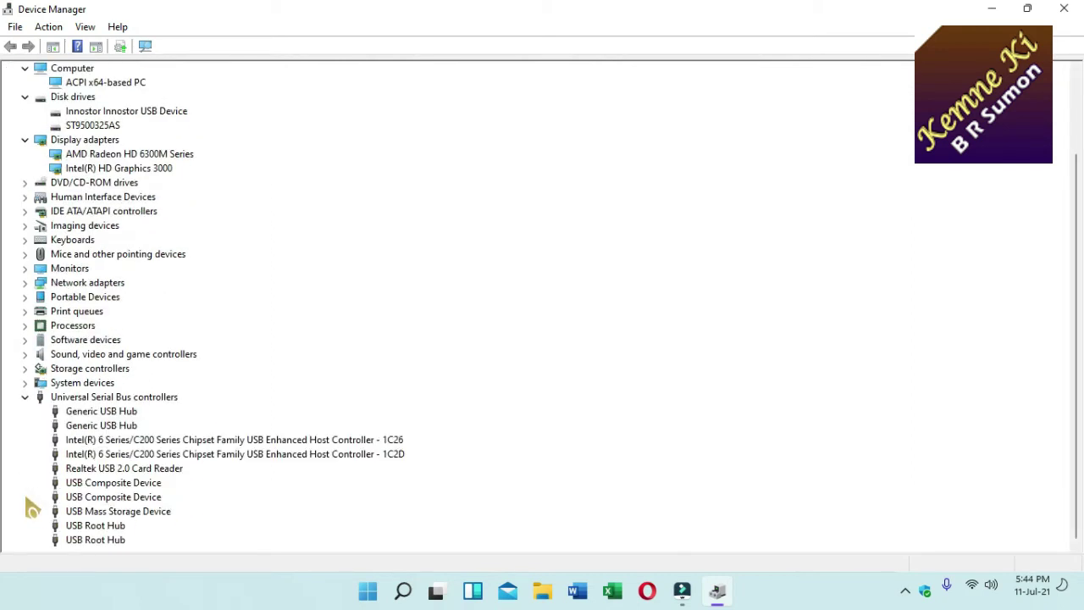
{"action": "left_click", "coordinate": [25, 399]}
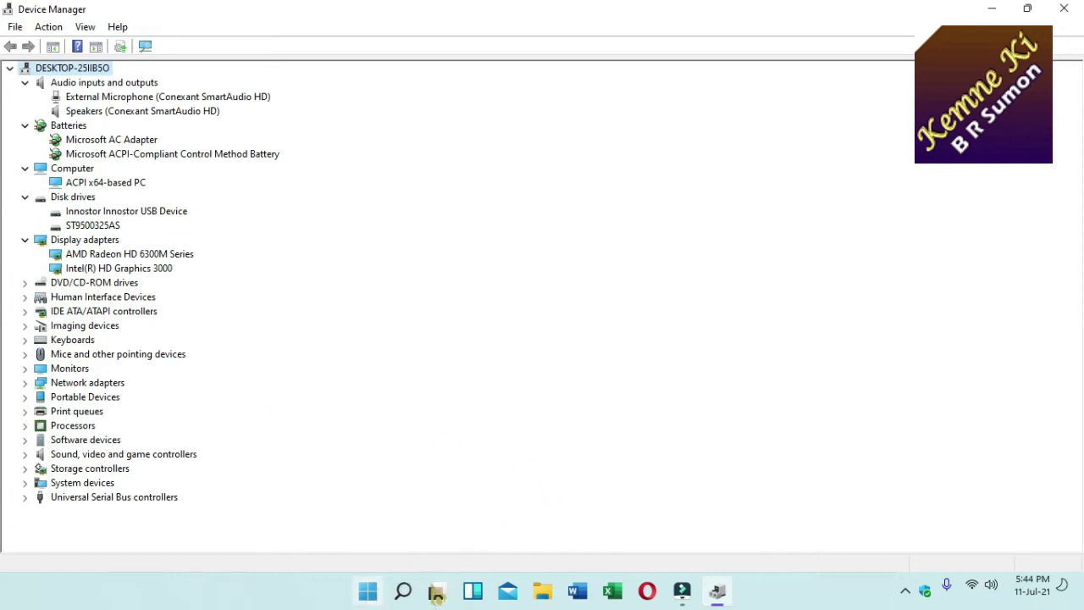
- Open more network adapter options from the advanced network settings and disable the Wi-Fi connection
{"action": "right_click", "coordinate": [983, 592]}
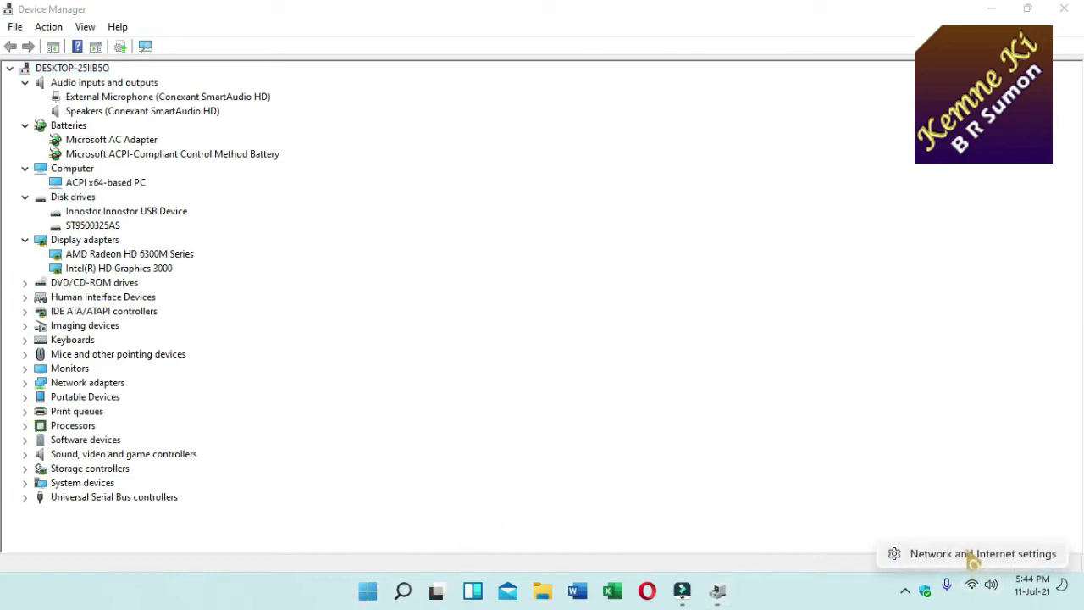
{"action": "left_click", "coordinate": [968, 555]}
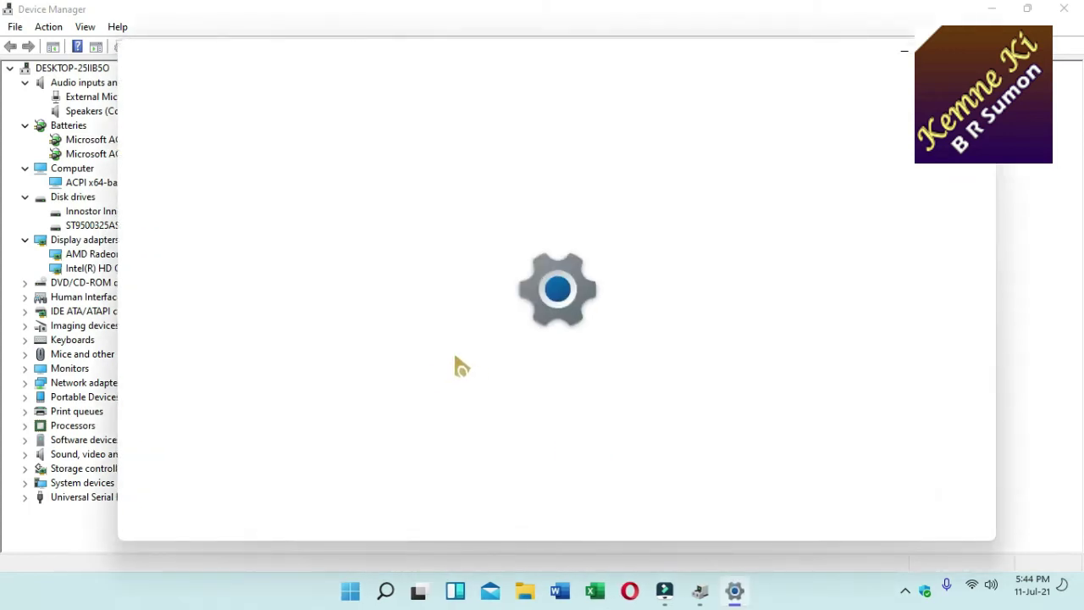
{"action": "scroll", "coordinate": [707, 360], "scroll_direction": "down", "scroll_amount": 3}
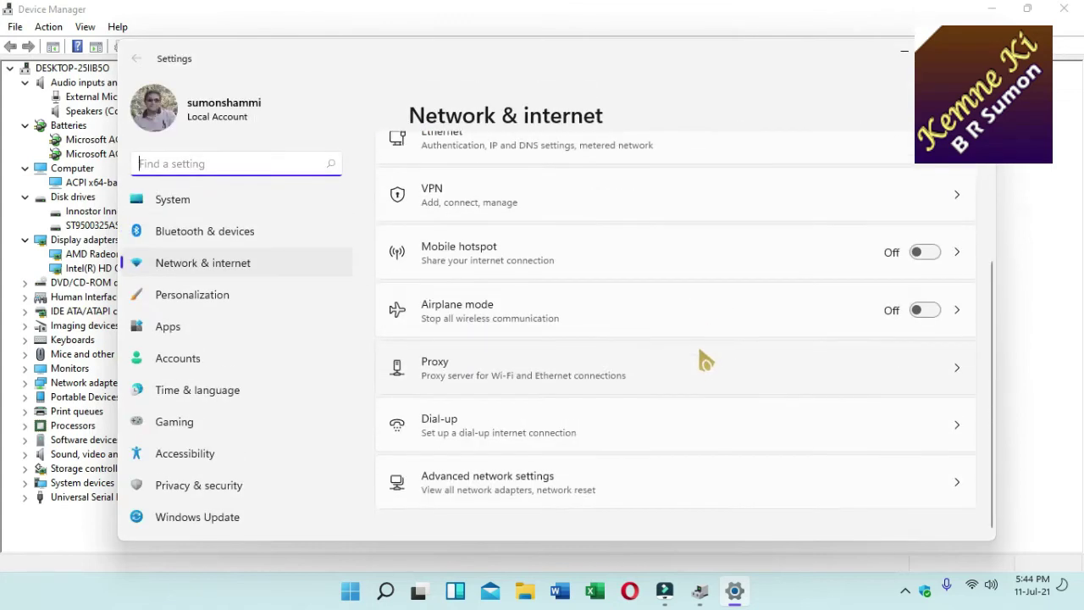
{"action": "left_click", "coordinate": [718, 484]}
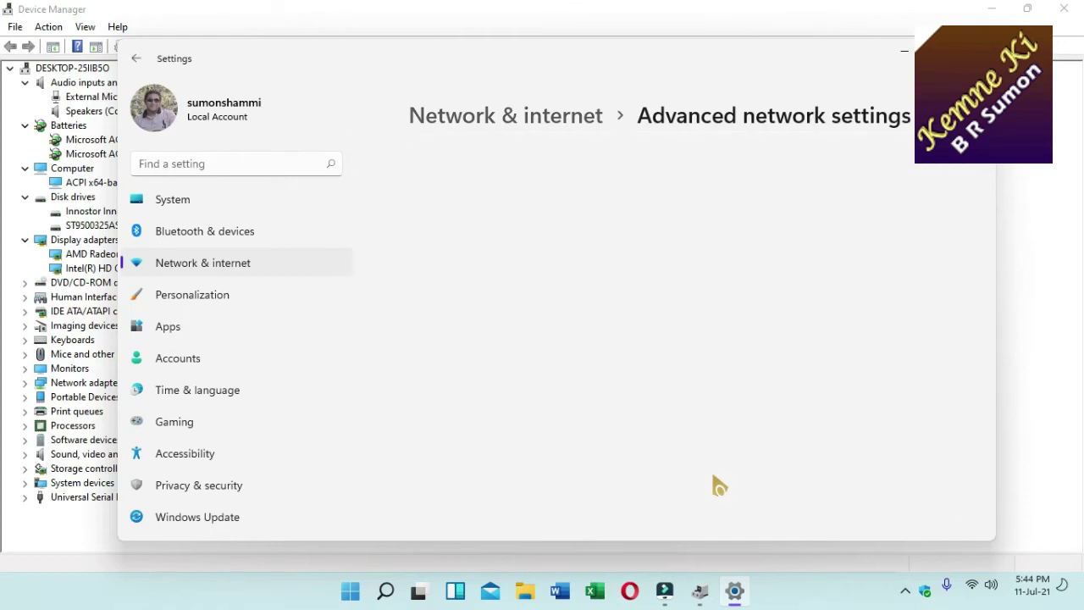
{"action": "scroll", "coordinate": [670, 382], "scroll_direction": "down", "scroll_amount": 3}
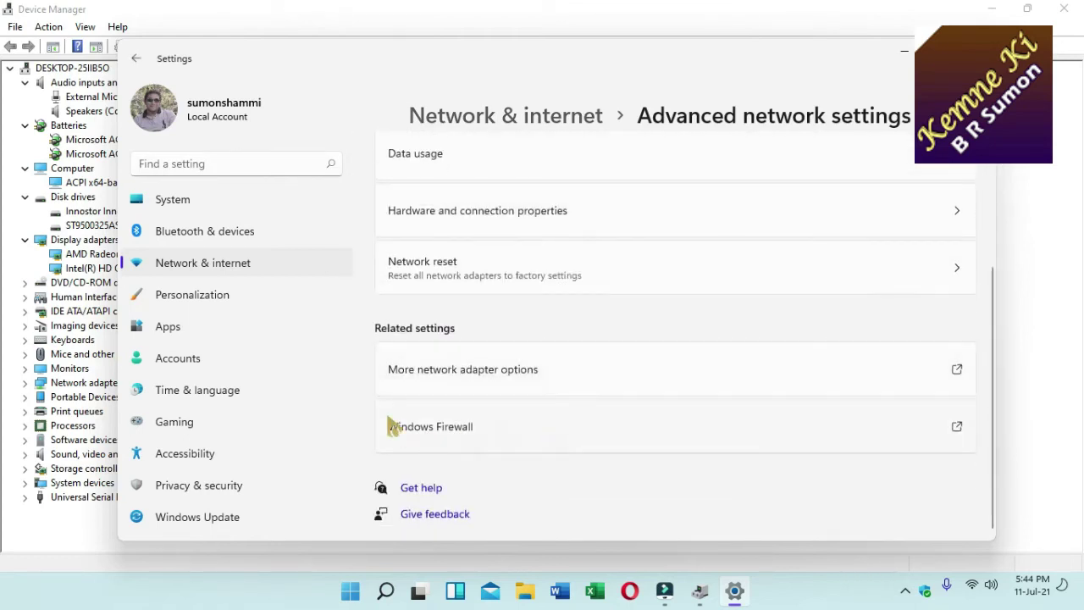
{"action": "left_click", "coordinate": [860, 376]}
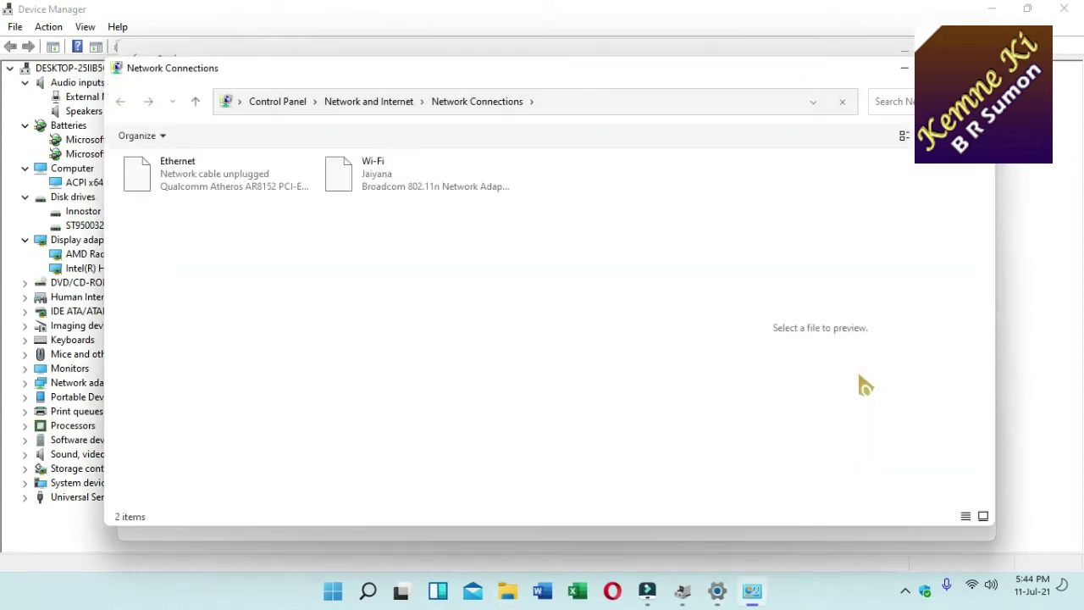
{"action": "left_click", "coordinate": [399, 194]}
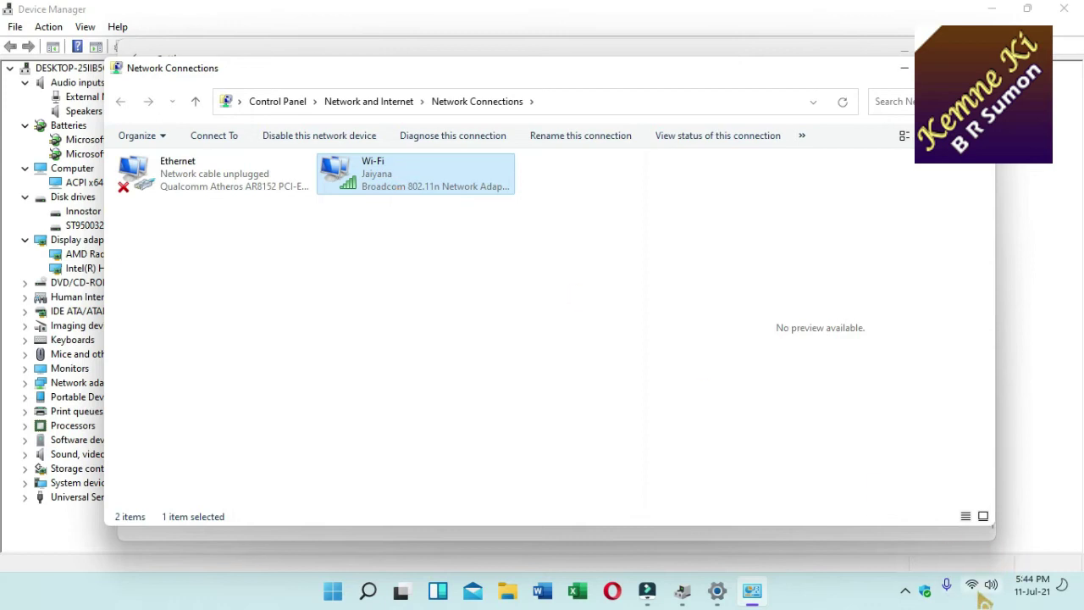
{"action": "right_click", "coordinate": [398, 195]}
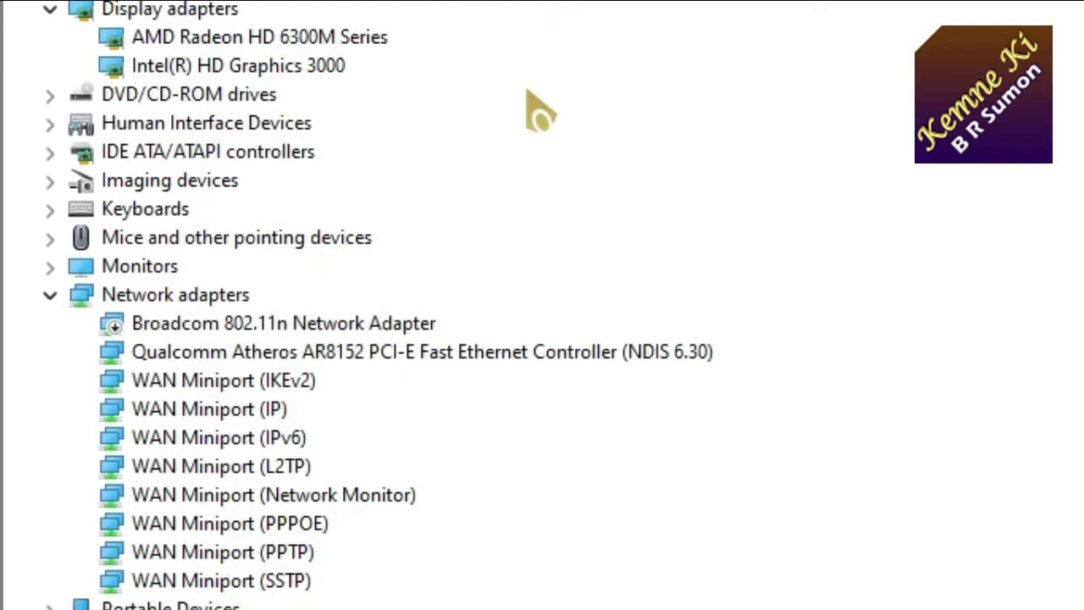
- Check the Wi-Fi connection's status in Network Connections, and enable the Broadcom 802.11n Network Adapter in Device Manager
{"action": "left_click", "coordinate": [50, 295]}
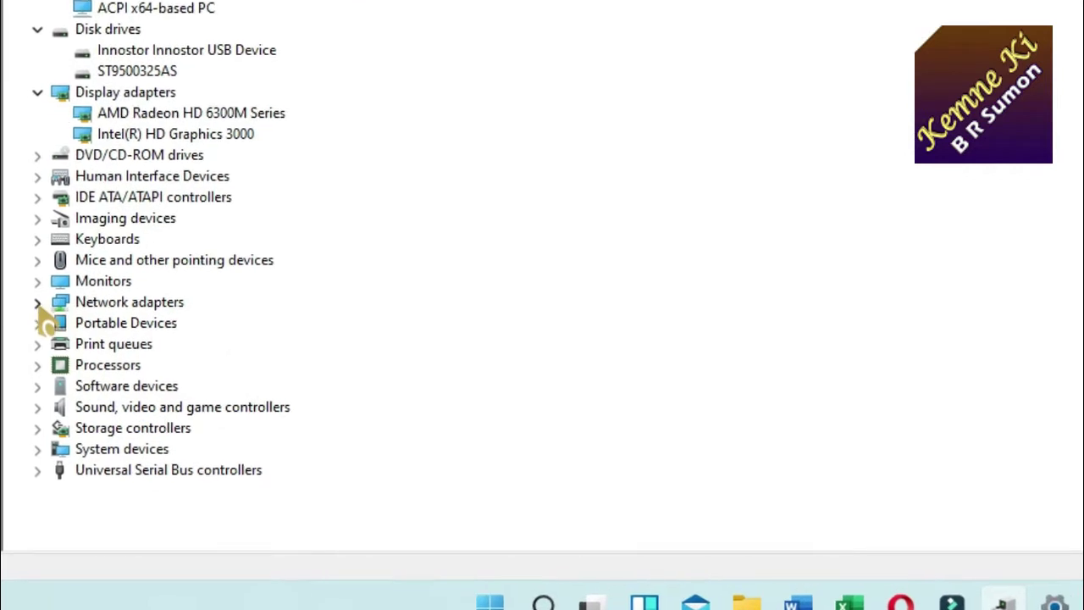
{"action": "left_click", "coordinate": [37, 308]}
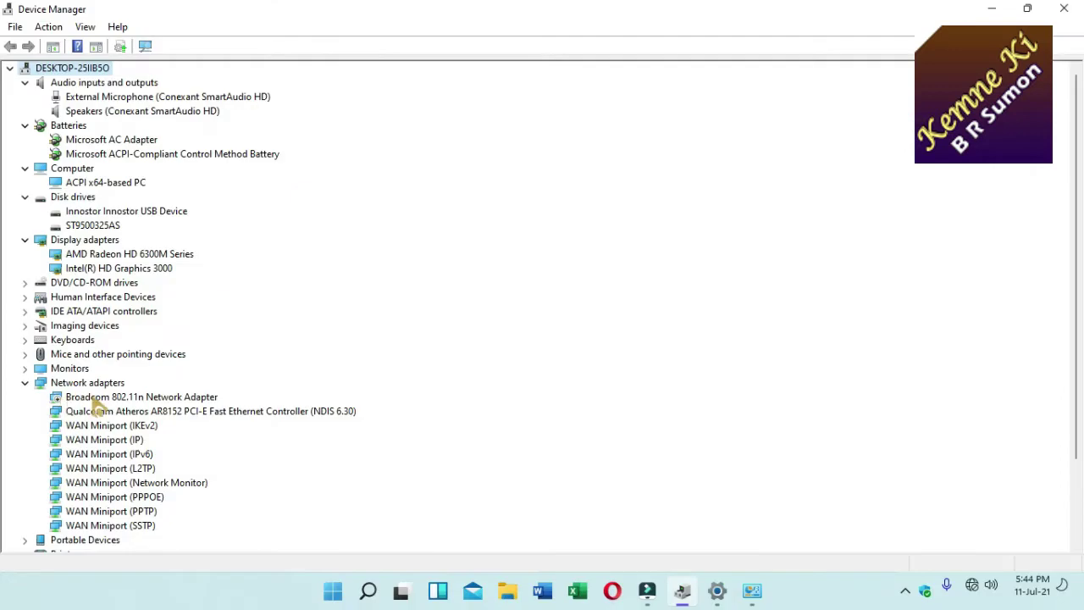
{"action": "right_click", "coordinate": [93, 399]}
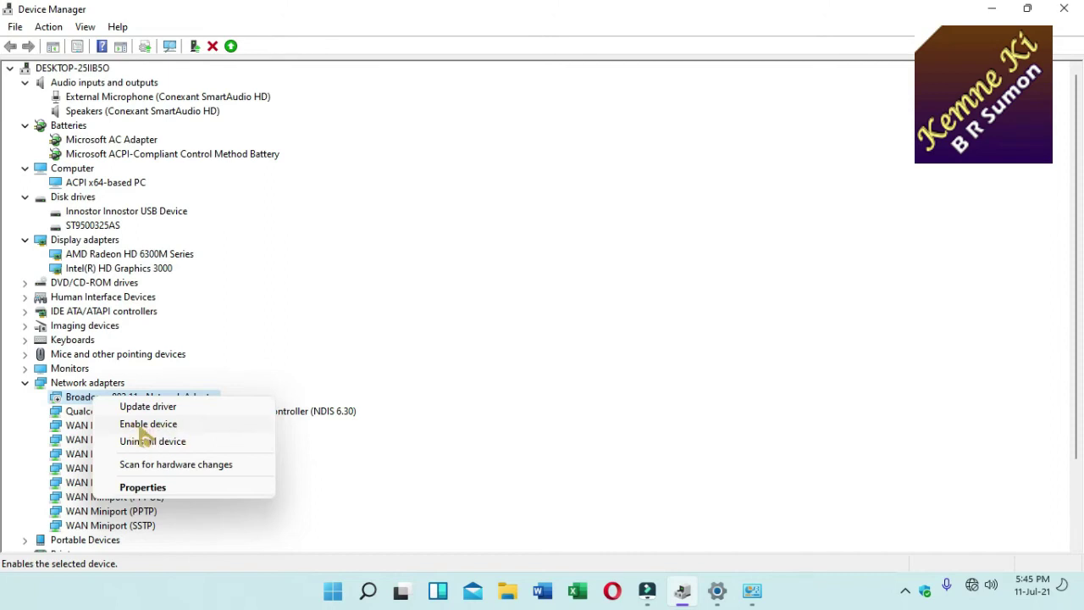
{"action": "left_click", "coordinate": [753, 590]}
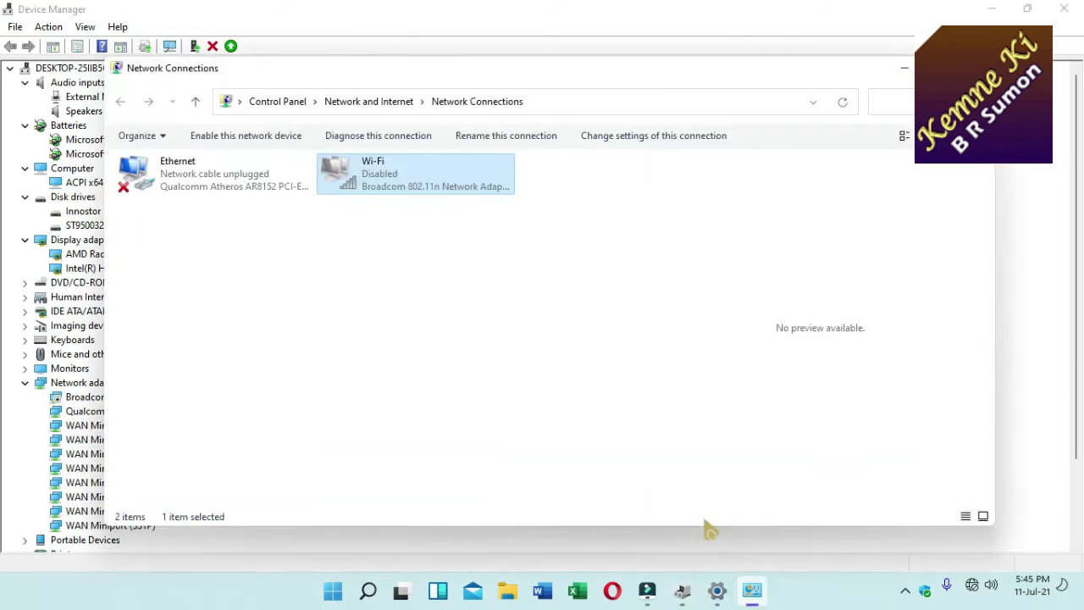
{"action": "left_click", "coordinate": [905, 70]}
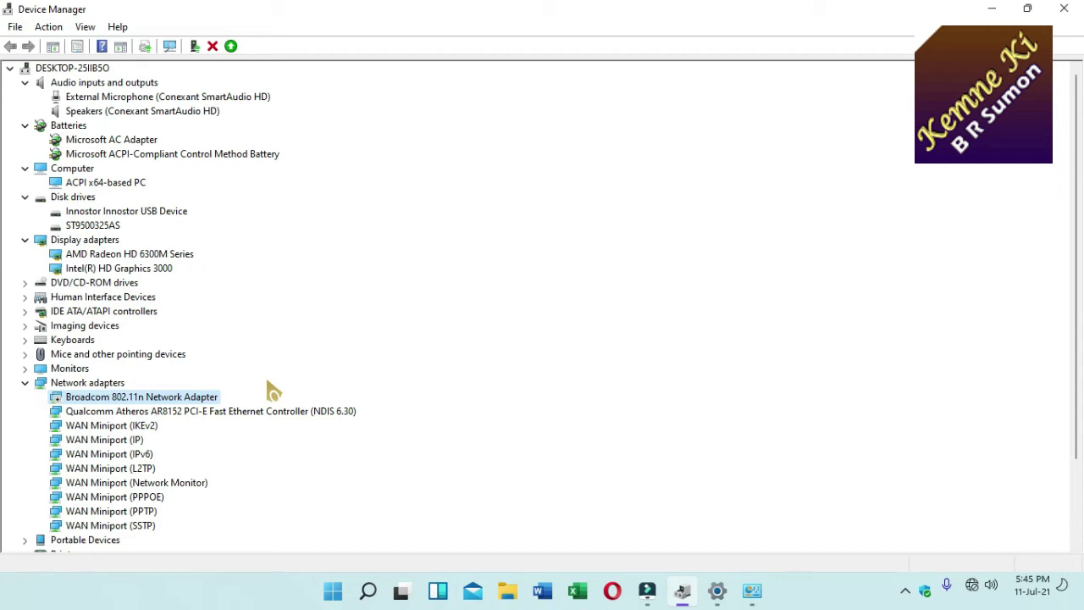
{"action": "right_click", "coordinate": [173, 400]}
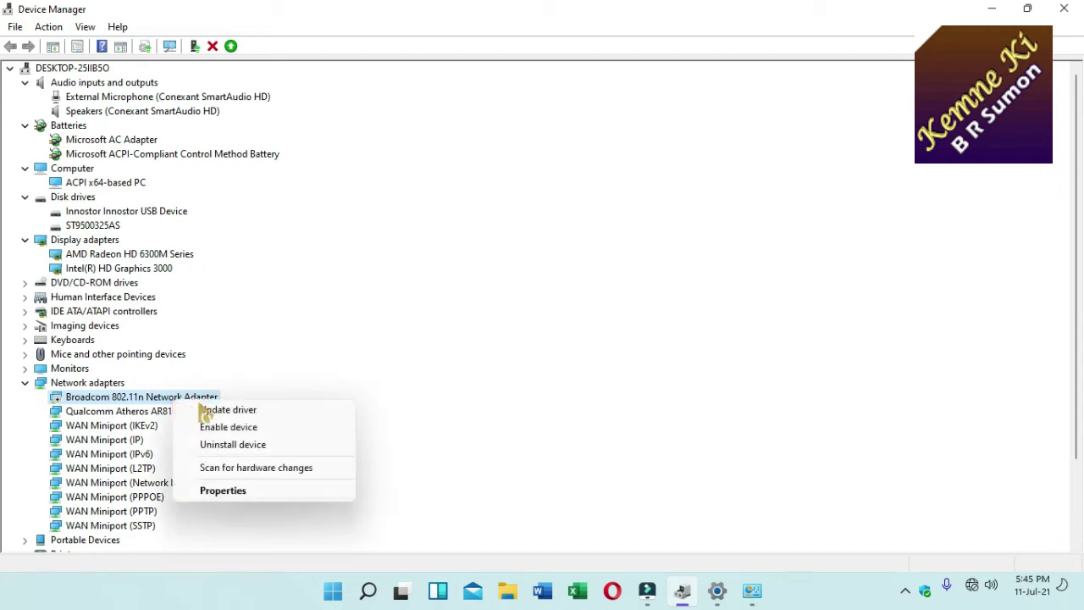
{"action": "left_click", "coordinate": [229, 429]}
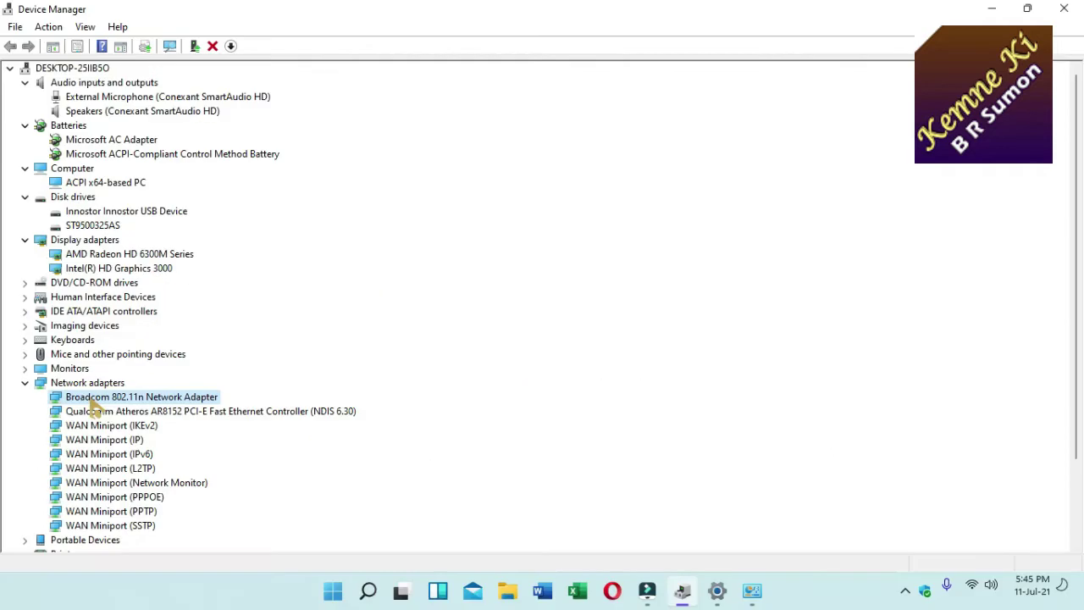
- Search automatically for an updated driver for the Broadcom 802.11n Network Adapter and close the update wizard
{"action": "scroll", "coordinate": [165, 419], "scroll_direction": "down", "scroll_amount": 3}
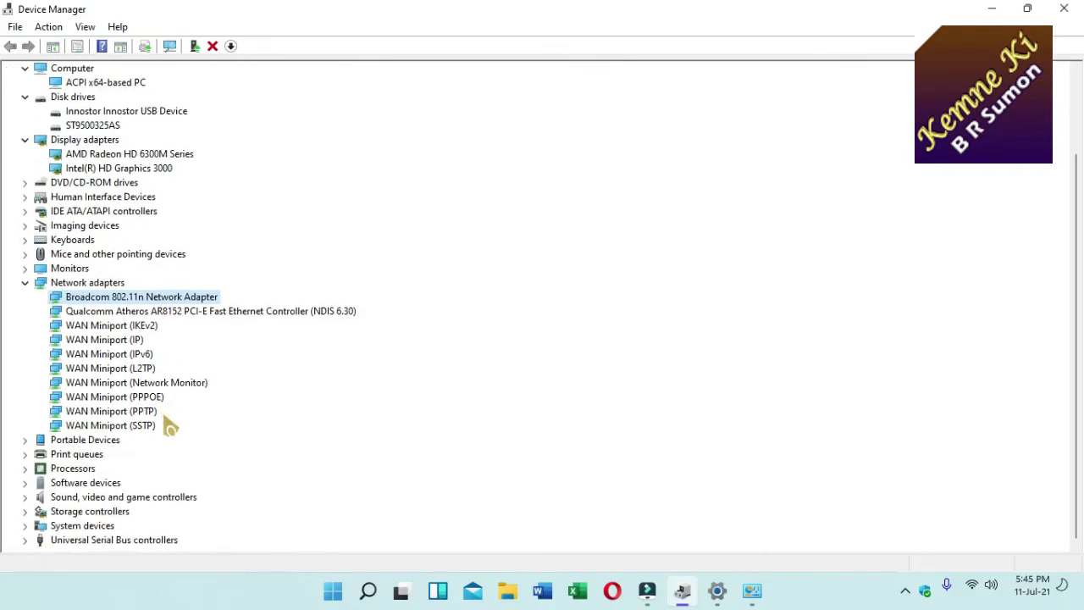
{"action": "right_click", "coordinate": [103, 300]}
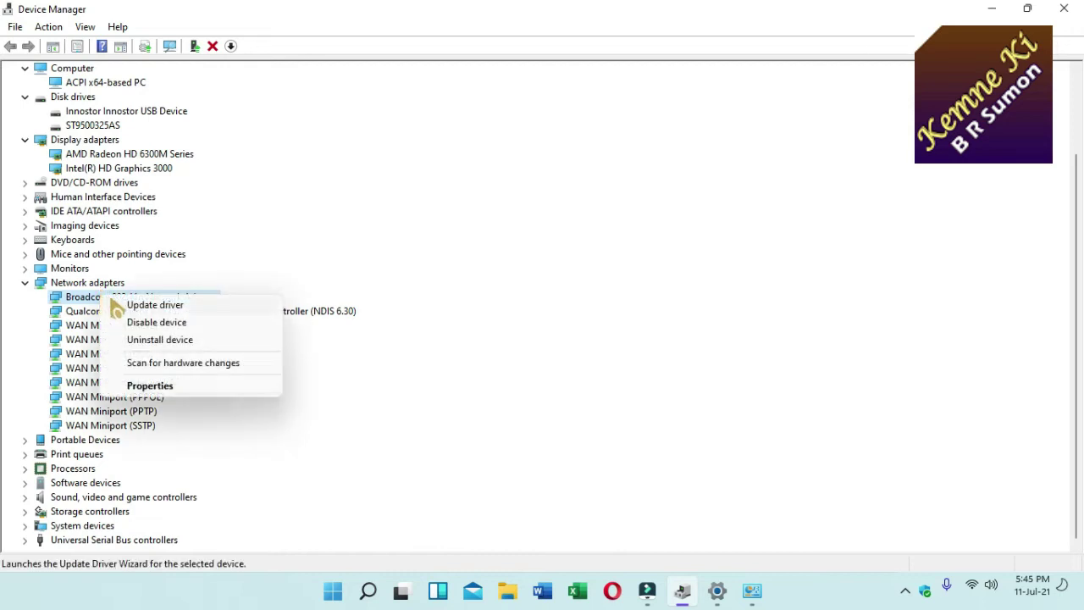
{"action": "left_click", "coordinate": [145, 307]}
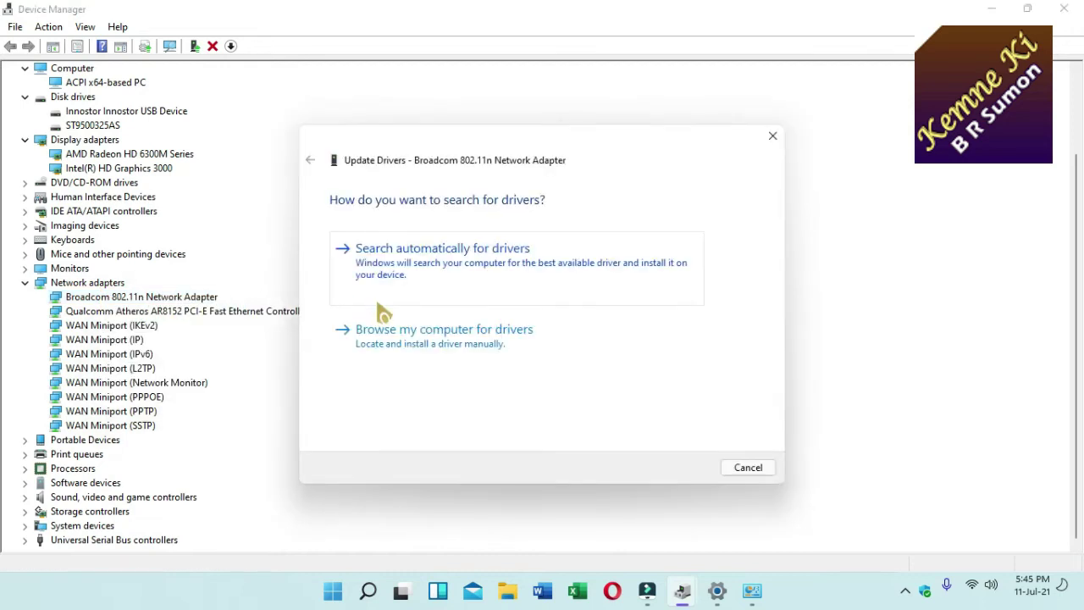
{"action": "left_click", "coordinate": [499, 271]}
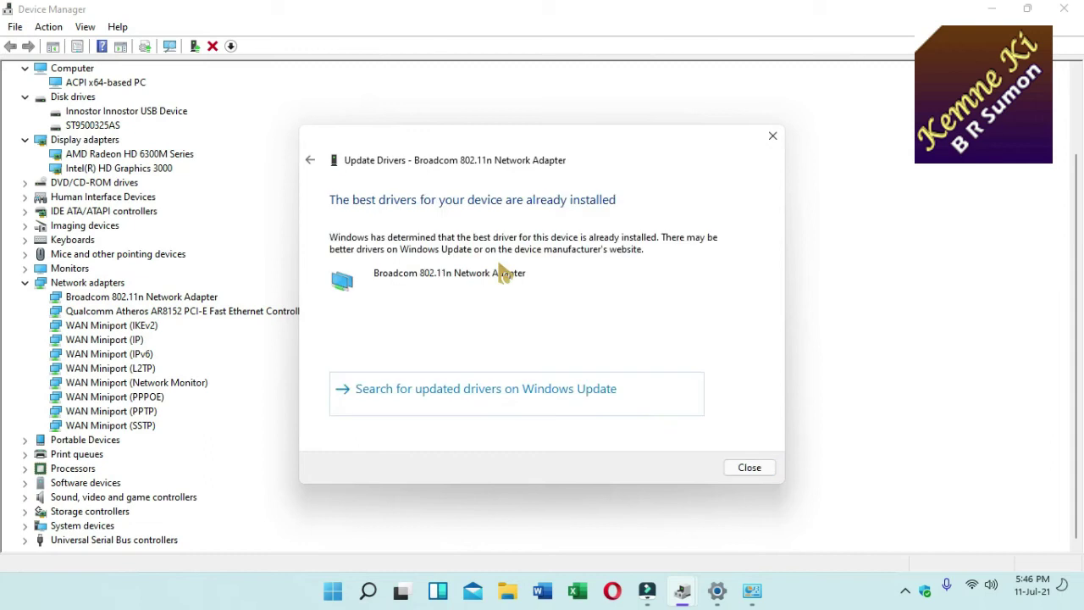
{"action": "left_click", "coordinate": [744, 473]}
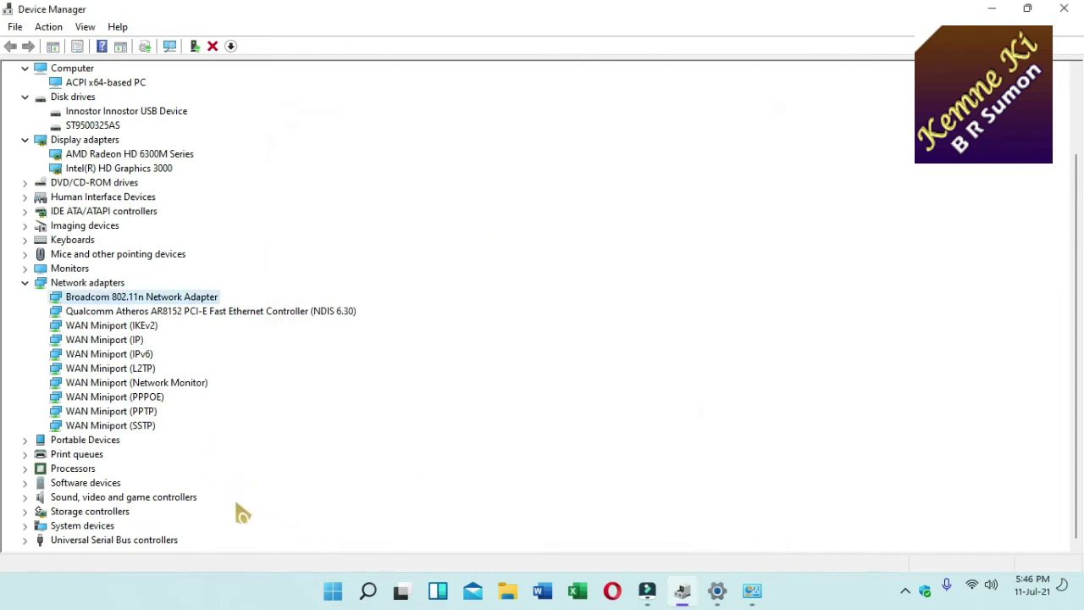
- Start a manual driver update for the High Definition Audio Device and open the list of available drivers on the computer
{"action": "left_click", "coordinate": [31, 499]}
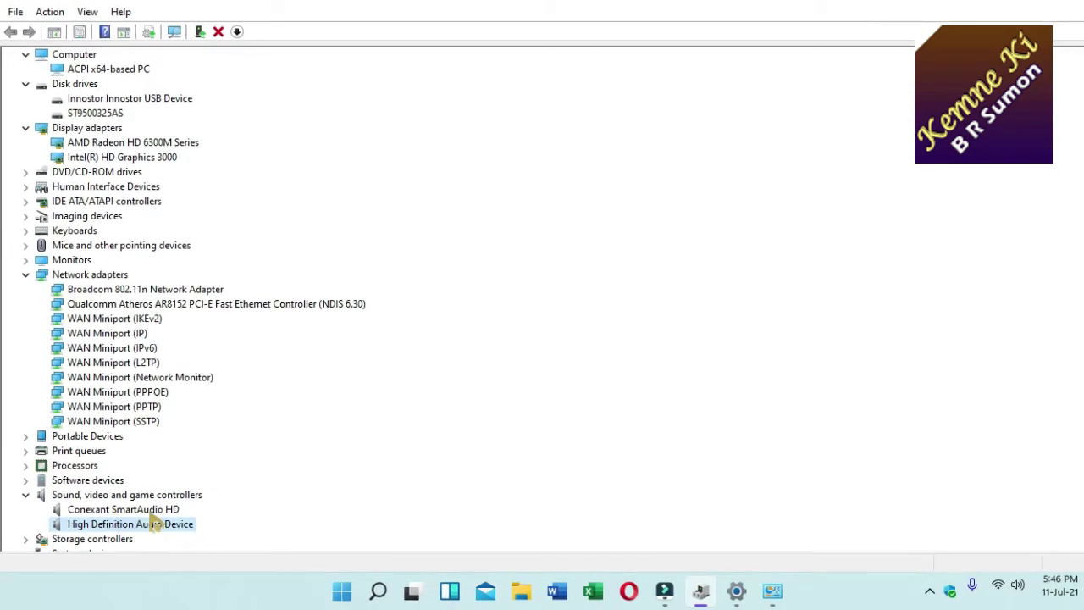
{"action": "right_click", "coordinate": [145, 522]}
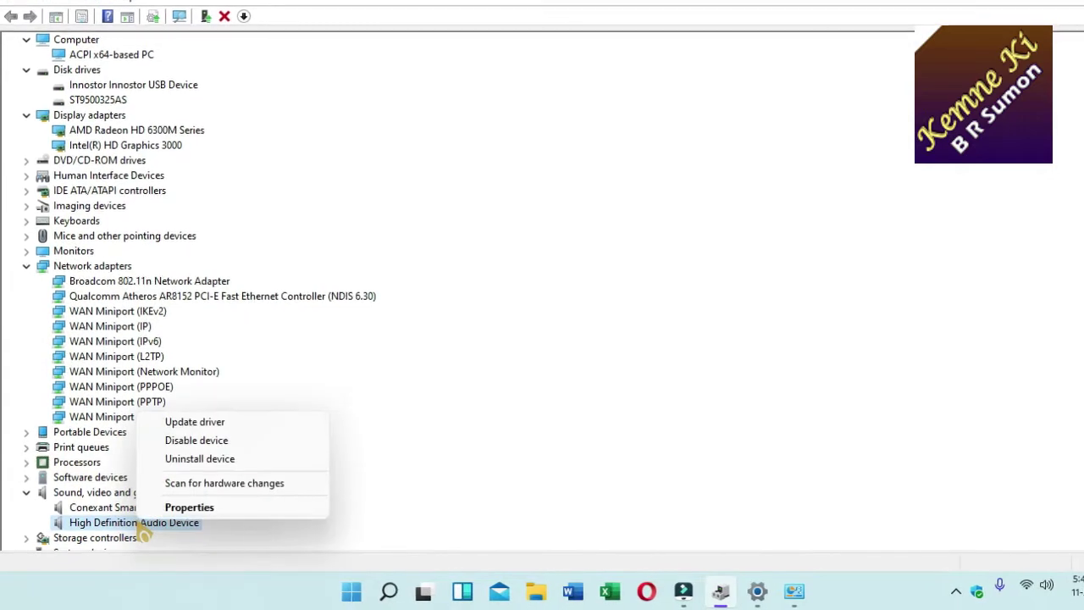
{"action": "left_click", "coordinate": [241, 422]}
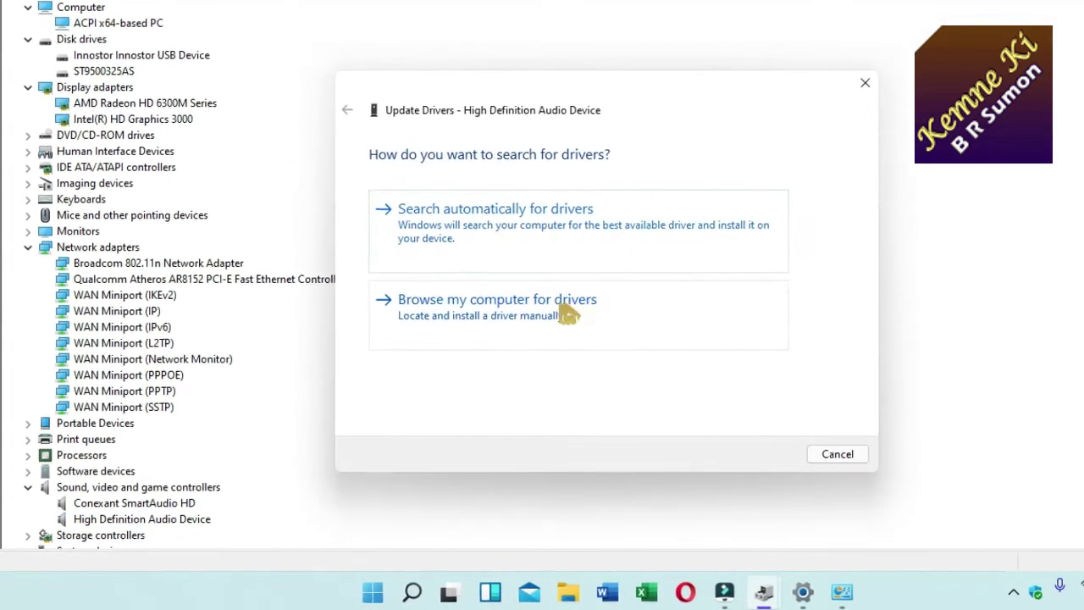
{"action": "left_click", "coordinate": [564, 308]}
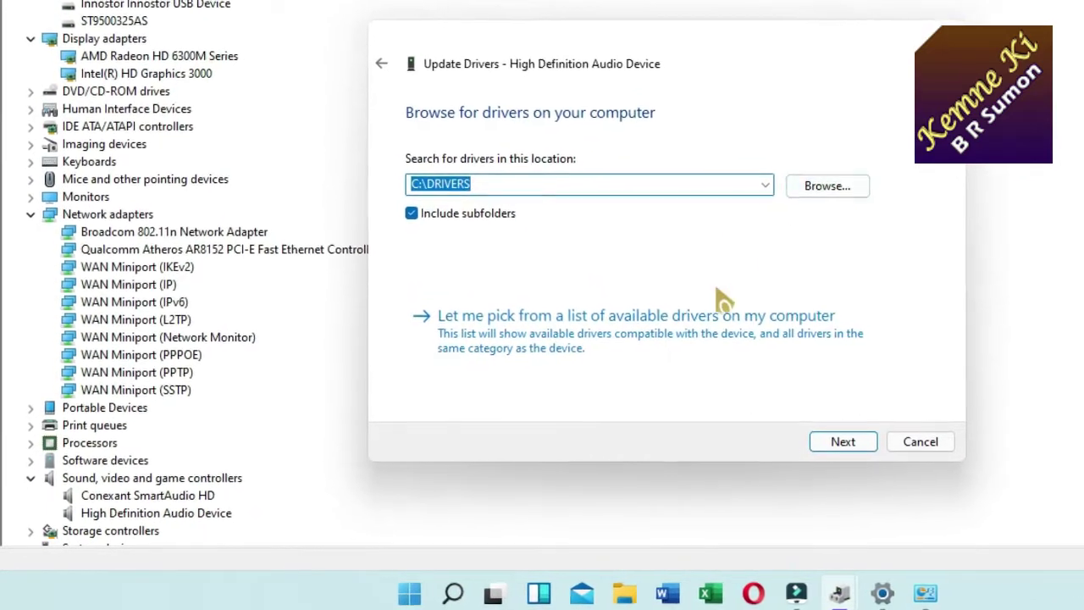
{"action": "left_click", "coordinate": [549, 323]}
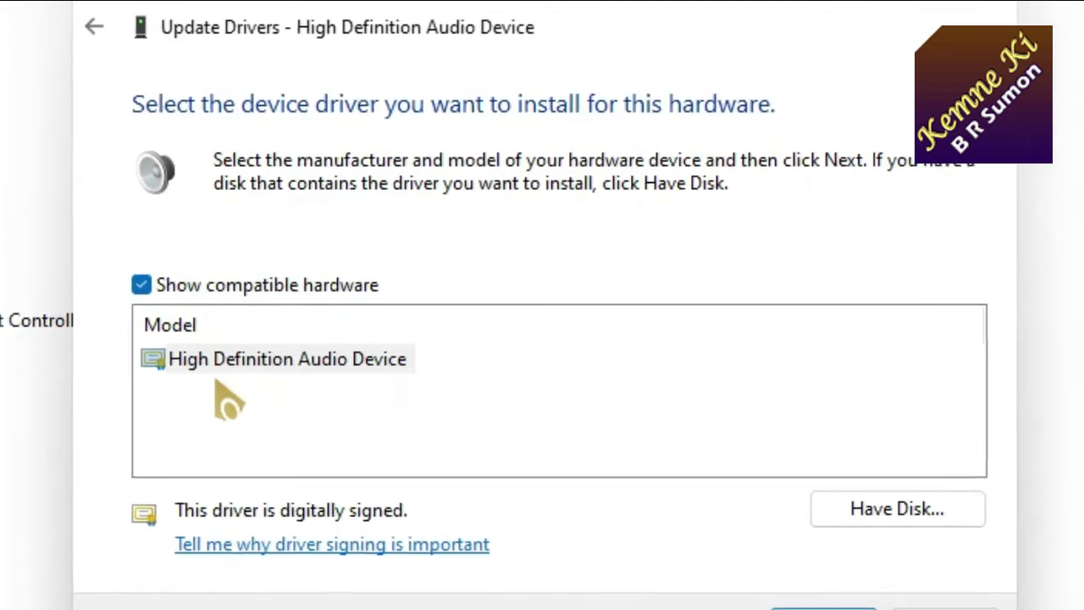
- Include non-compatible hardware in the driver list, look through the manufacturers and select the Conexant SmartAudio HD model under Conexant
{"action": "left_click", "coordinate": [141, 285]}
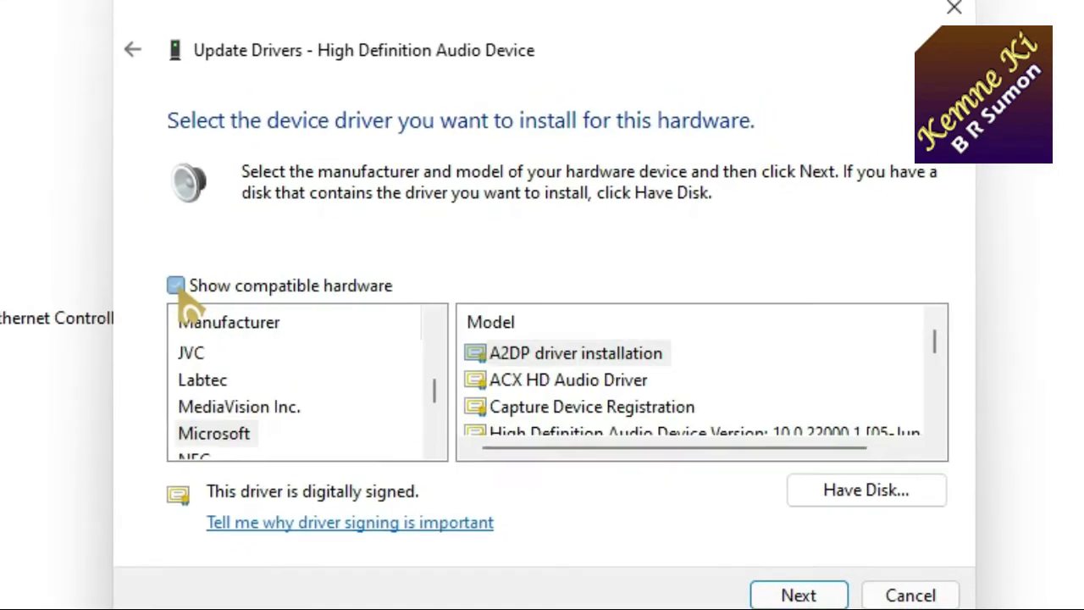
{"action": "scroll", "coordinate": [317, 415], "scroll_direction": "down", "scroll_amount": 5}
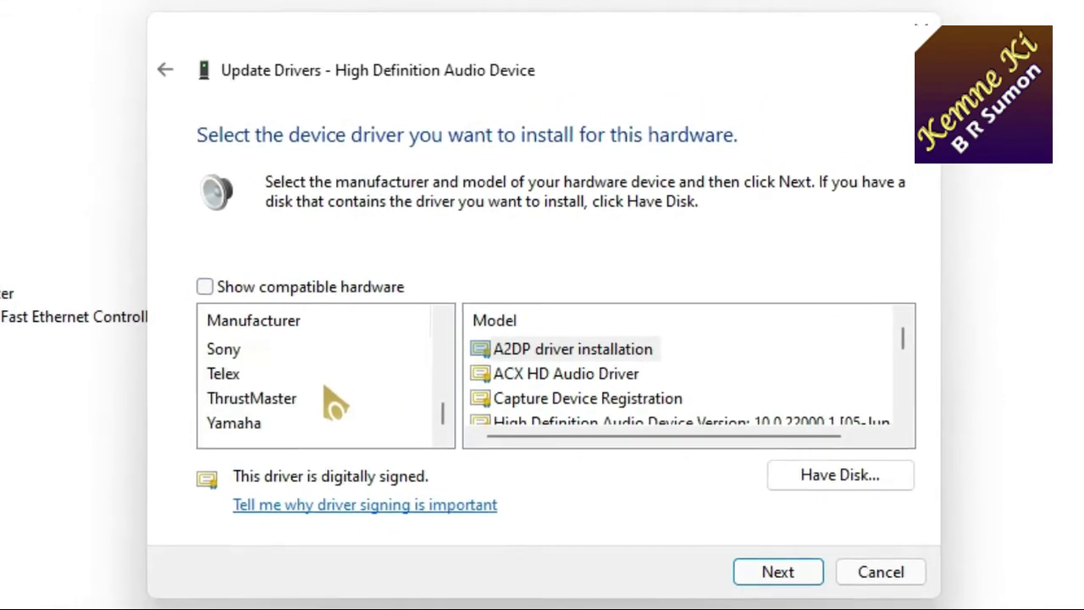
{"action": "scroll", "coordinate": [334, 405], "scroll_direction": "up", "scroll_amount": 5}
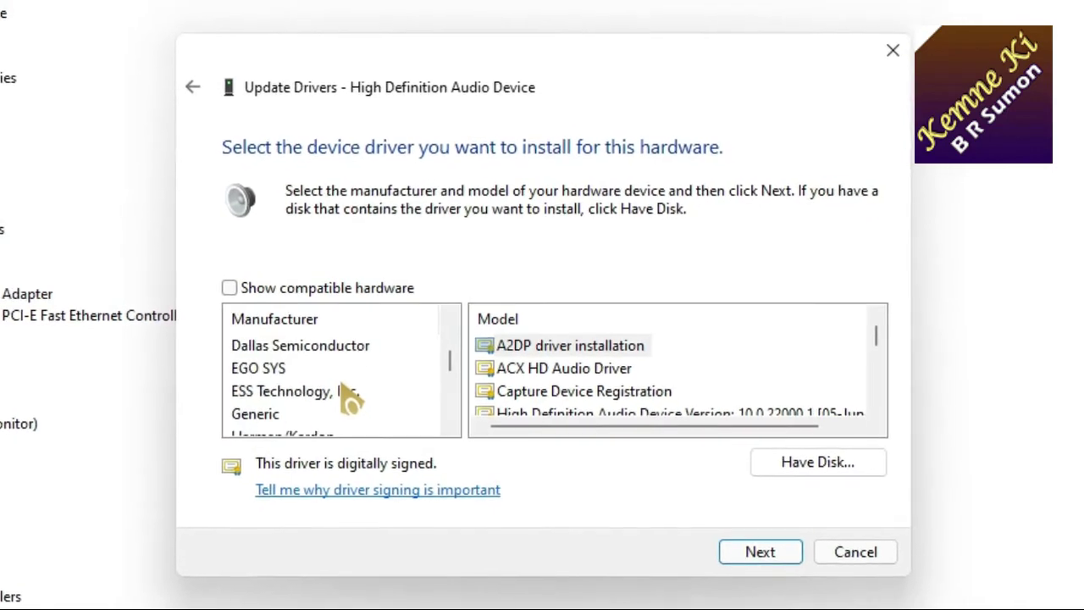
{"action": "scroll", "coordinate": [350, 398], "scroll_direction": "up", "scroll_amount": 5}
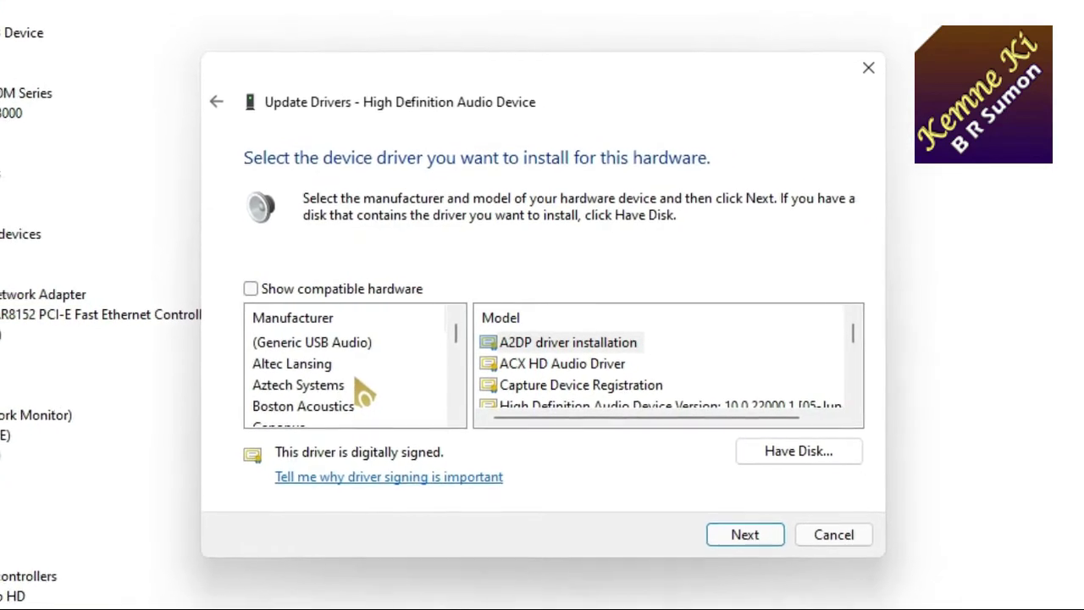
{"action": "scroll", "coordinate": [373, 386], "scroll_direction": "down", "scroll_amount": 1}
{"action": "scroll", "coordinate": [377, 381], "scroll_direction": "down", "scroll_amount": 1}
{"action": "scroll", "coordinate": [386, 372], "scroll_direction": "down", "scroll_amount": 1}
{"action": "scroll", "coordinate": [398, 377], "scroll_direction": "down", "scroll_amount": 2}
{"action": "scroll", "coordinate": [404, 377], "scroll_direction": "down", "scroll_amount": 2}
{"action": "scroll", "coordinate": [406, 375], "scroll_direction": "up", "scroll_amount": 2}
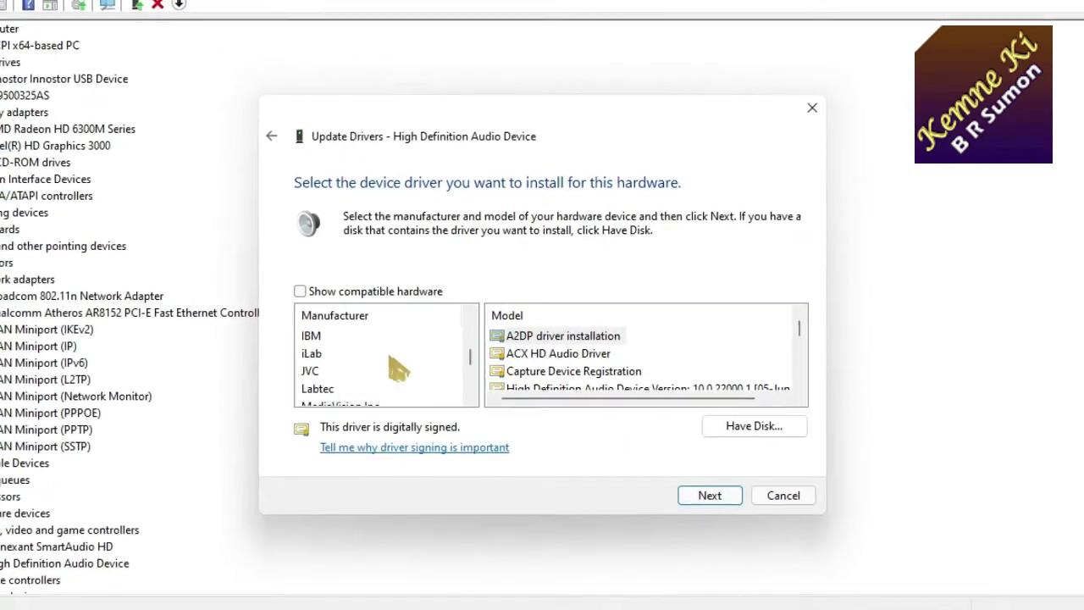
{"action": "scroll", "coordinate": [397, 366], "scroll_direction": "down", "scroll_amount": 4}
{"action": "scroll", "coordinate": [402, 377], "scroll_direction": "down", "scroll_amount": 1}
{"action": "scroll", "coordinate": [411, 380], "scroll_direction": "up", "scroll_amount": 3}
{"action": "scroll", "coordinate": [414, 377], "scroll_direction": "up", "scroll_amount": 3}
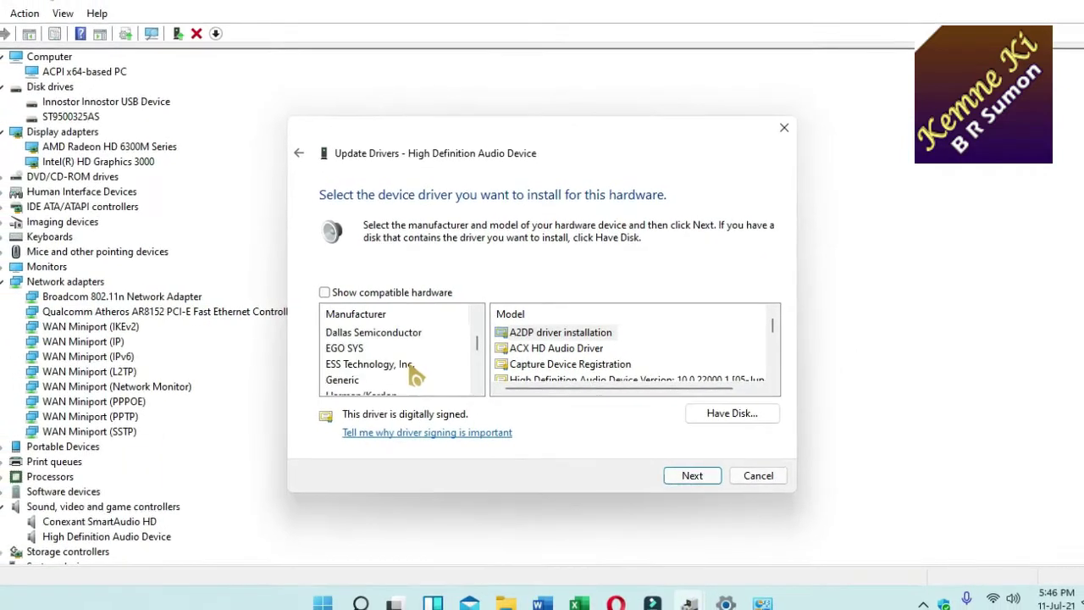
{"action": "scroll", "coordinate": [415, 373], "scroll_direction": "up", "scroll_amount": 1}
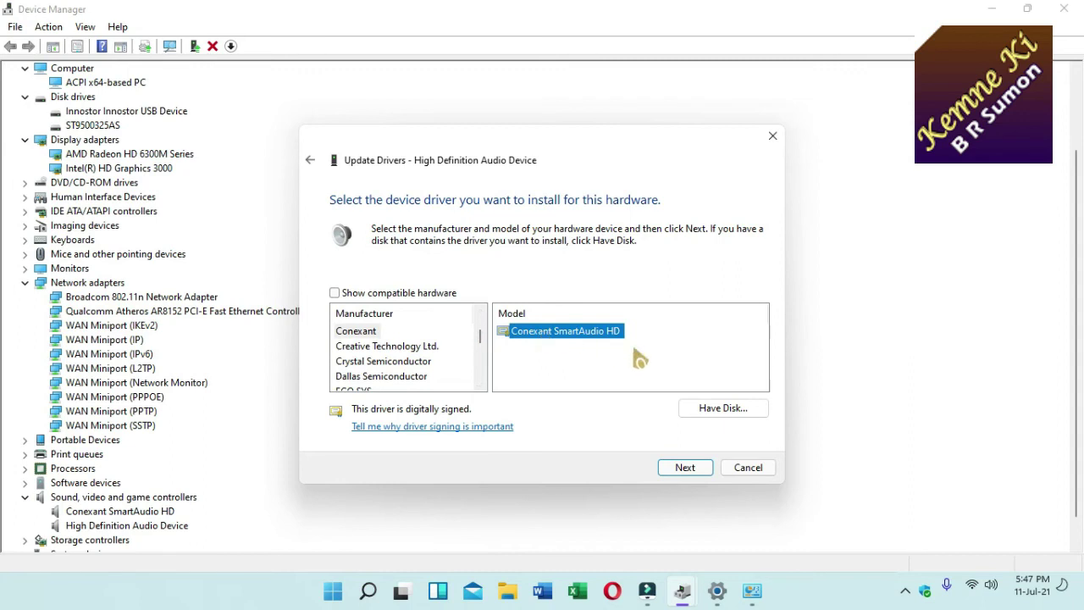
- Try to install the selected Conexant SmartAudio HD driver, confirming the installation, and close the update wizard
{"action": "left_click", "coordinate": [687, 468]}
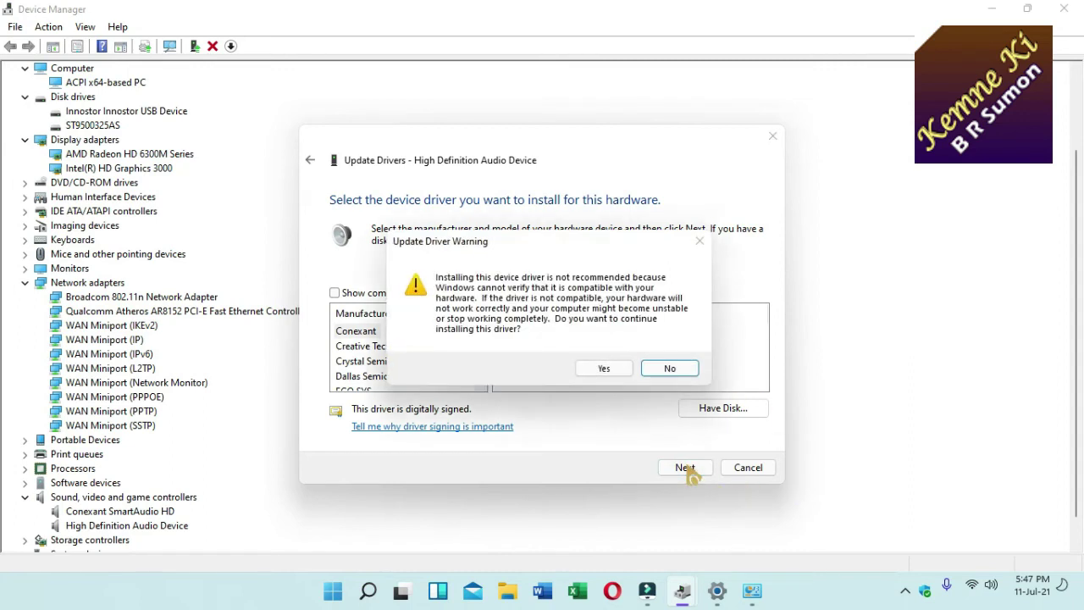
{"action": "left_click", "coordinate": [605, 369]}
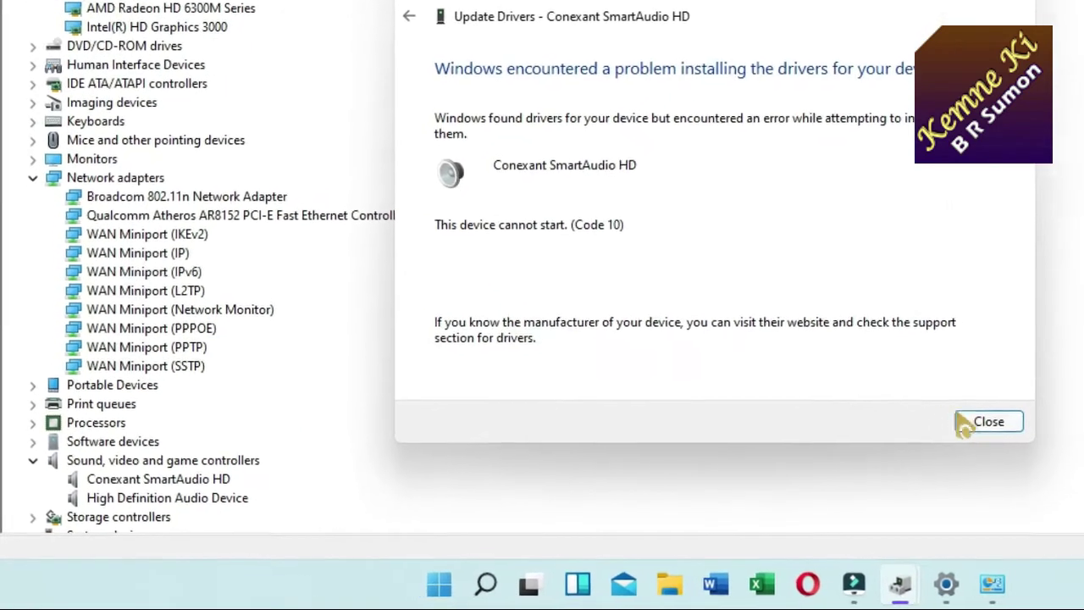
{"action": "left_click", "coordinate": [973, 426]}
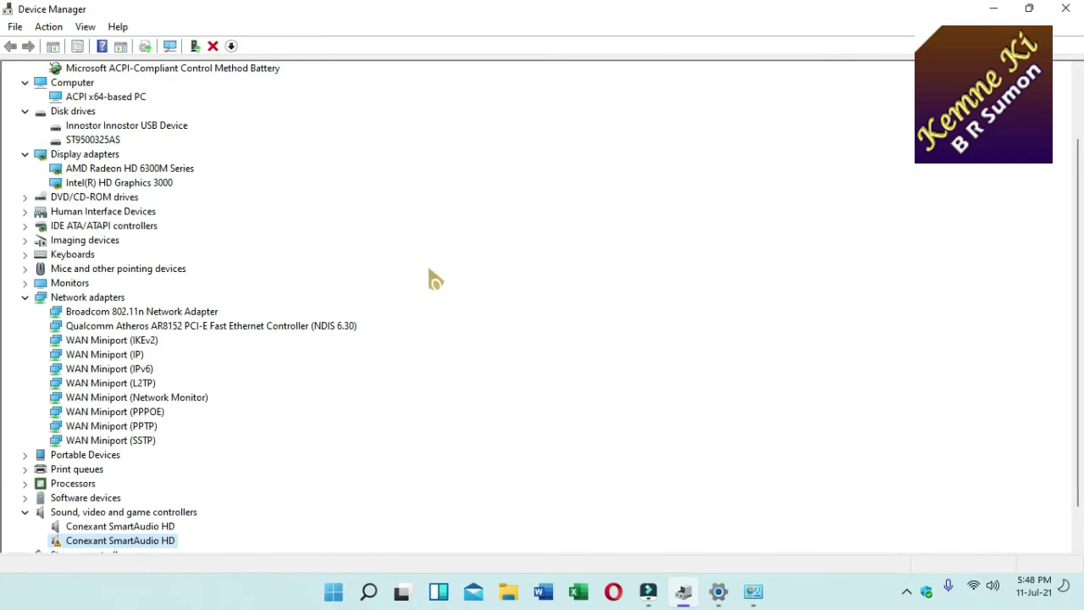
- Select the Disk drives category in the device tree
{"action": "left_click", "coordinate": [80, 112]}
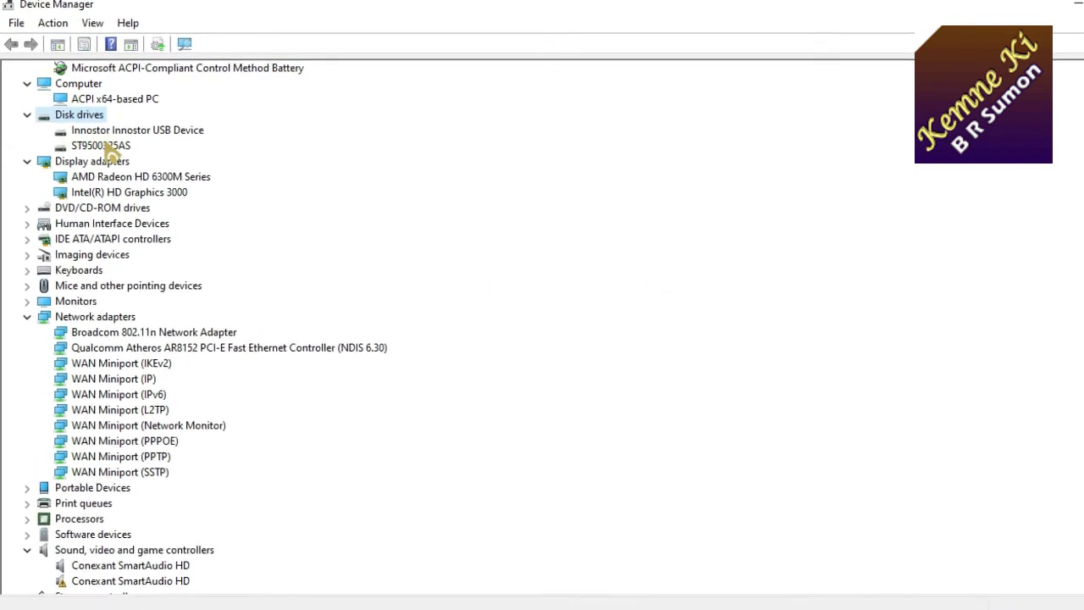